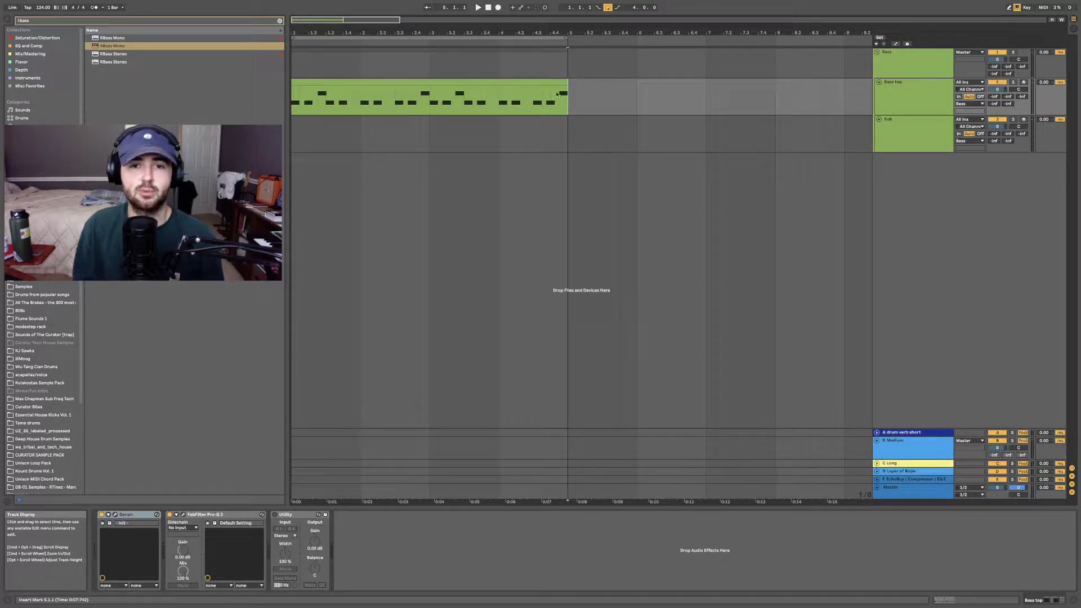
Compare the device chains of the Bass top and Sub tracks, including the Sub track's empty first four bars
left_click(925, 92)
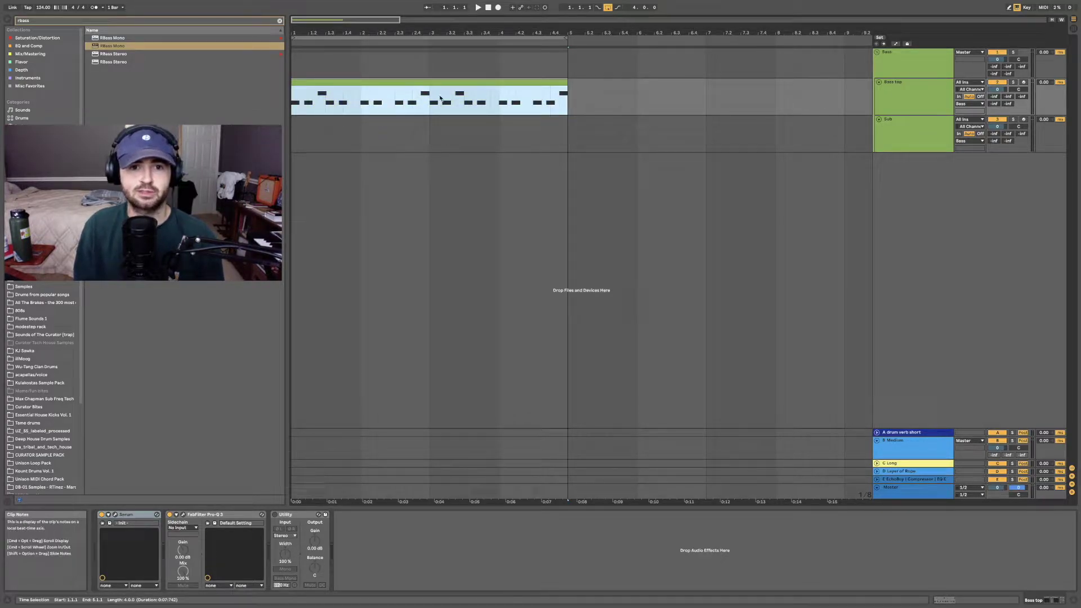
left_click_drag(293, 140, 570, 142)
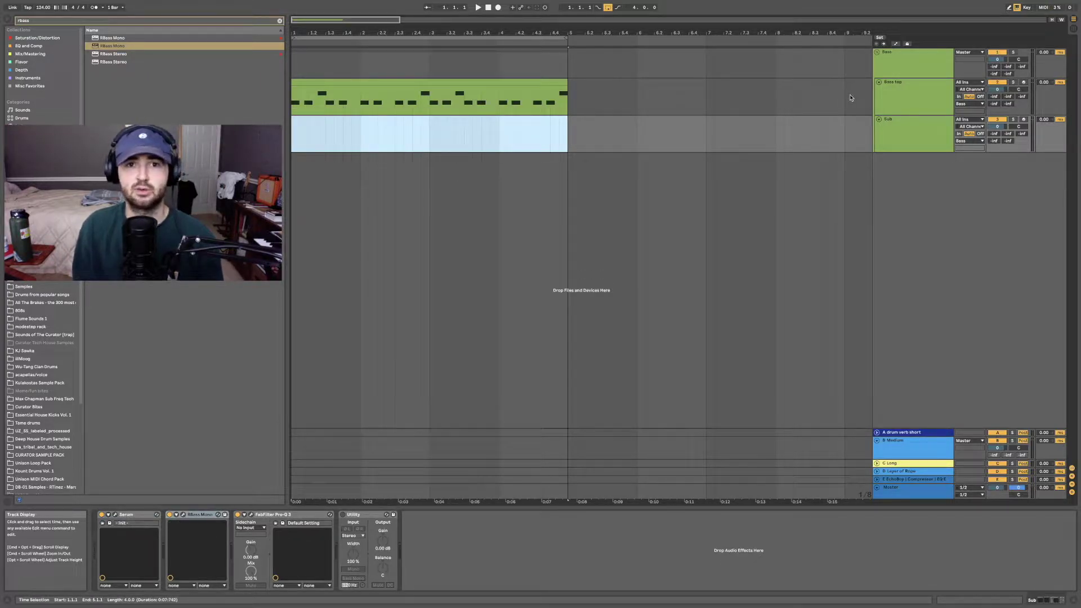
left_click(926, 133)
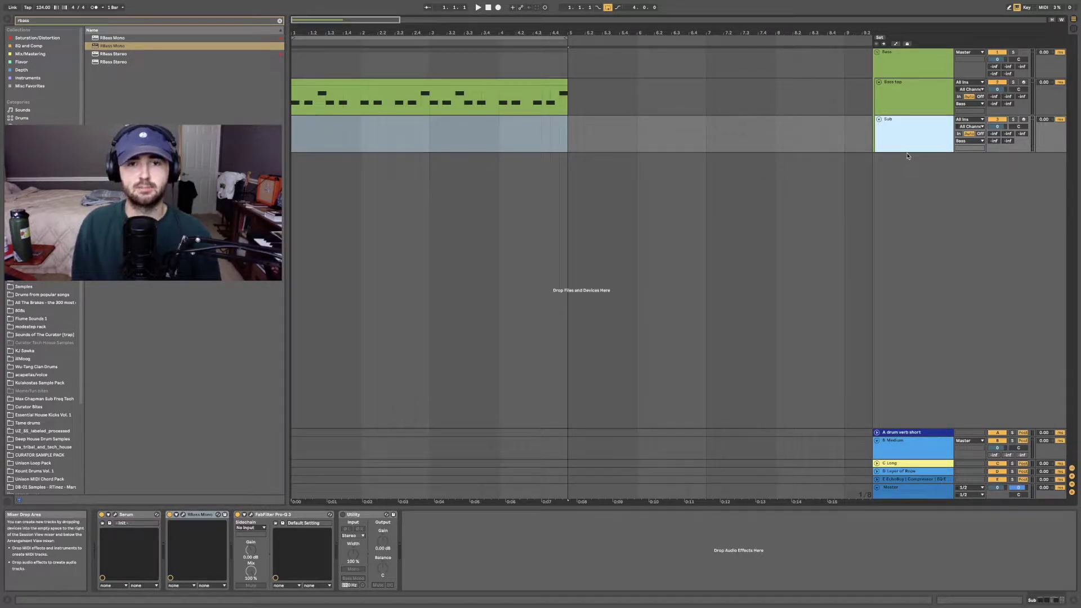
left_click(909, 107)
left_click(912, 124)
left_click(910, 106)
left_click(913, 125)
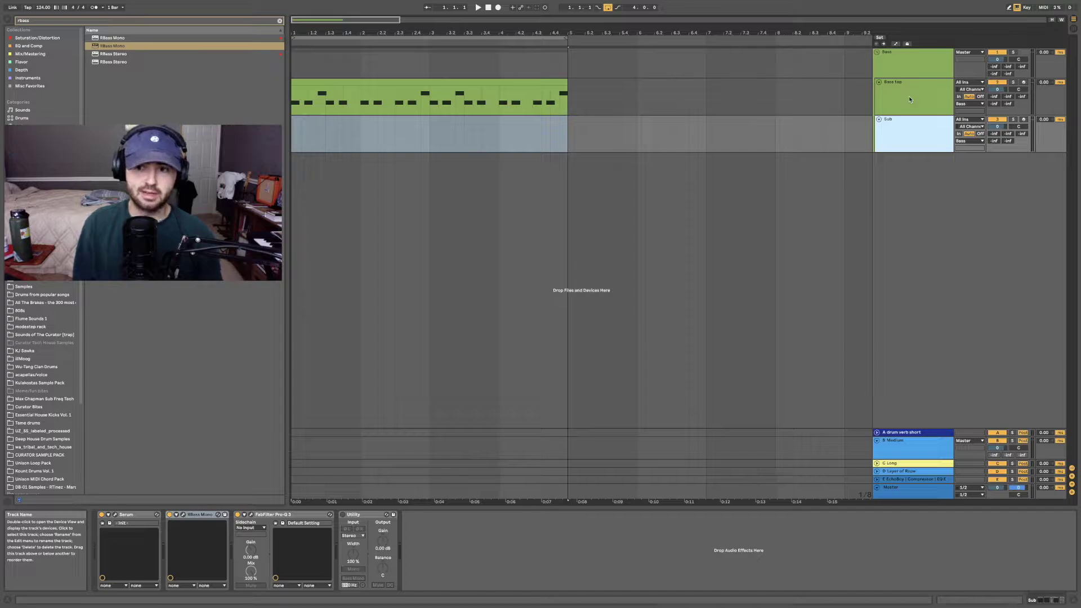
left_click(909, 99)
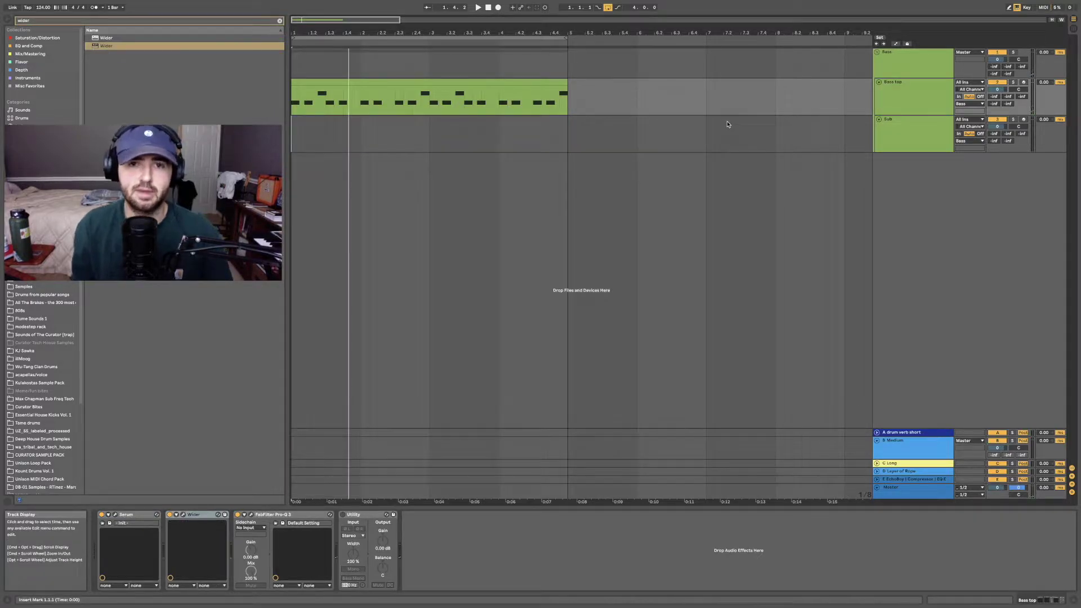
Play back the Bass top track and inspect the filter curve in its FabFilter Pro-Q 3
key("space")
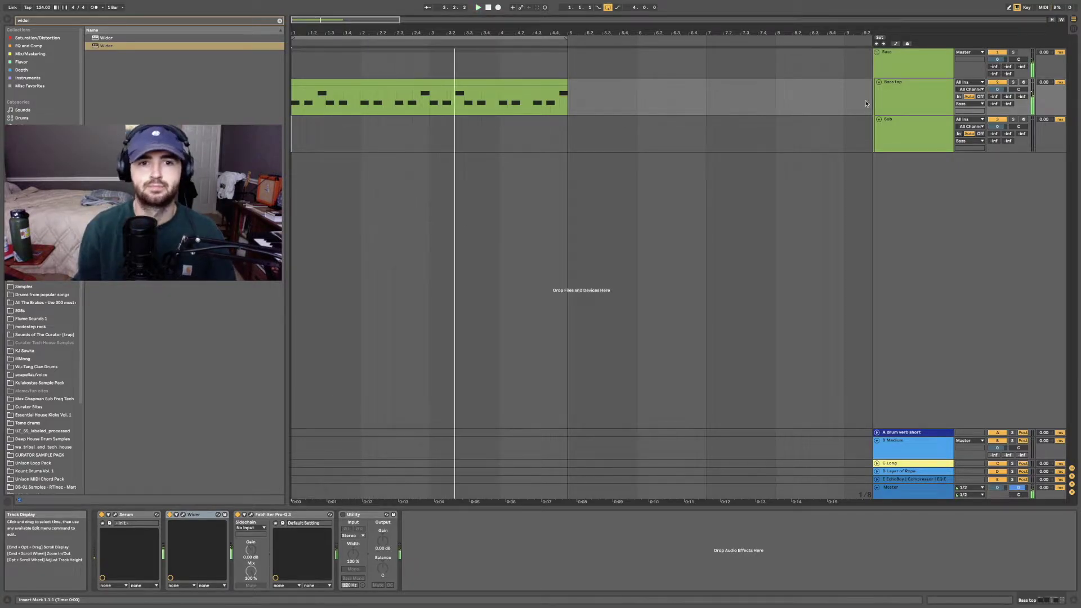
left_click(252, 516)
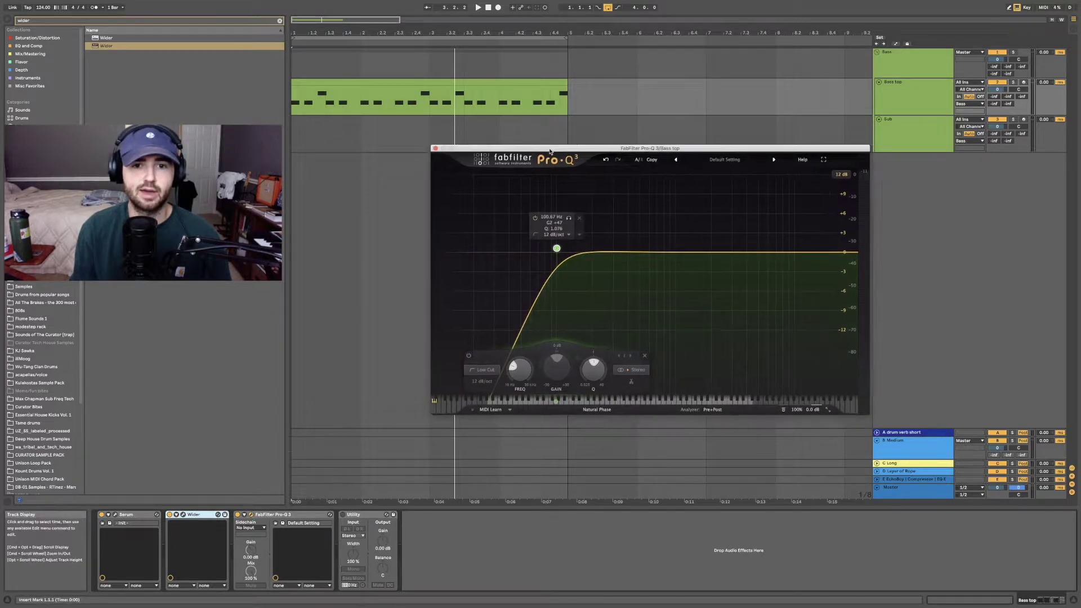
left_click_drag(549, 151, 555, 166)
left_click(926, 98)
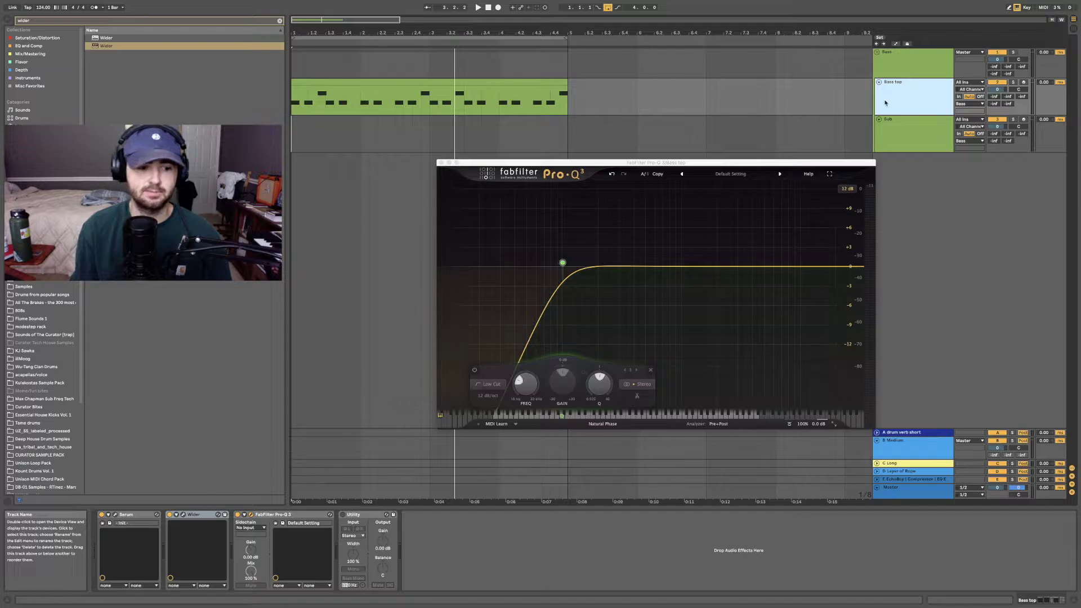
left_click(441, 163)
Inspect the Sub track's Serum patch and FabFilter Pro-Q 3 filter curve, and close both plugin windows
double_click(923, 146)
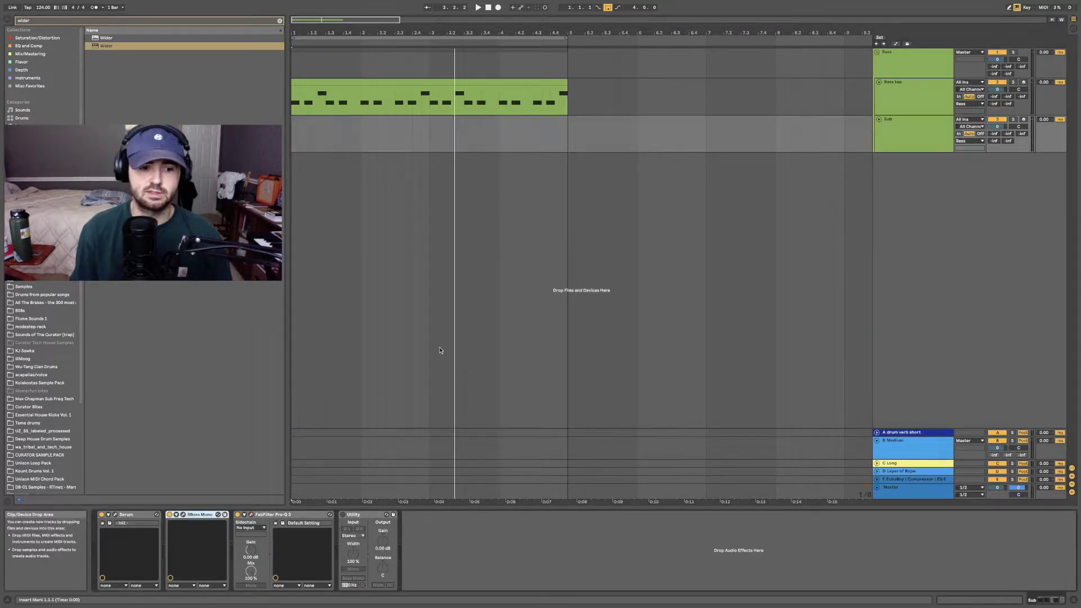
left_click(115, 515)
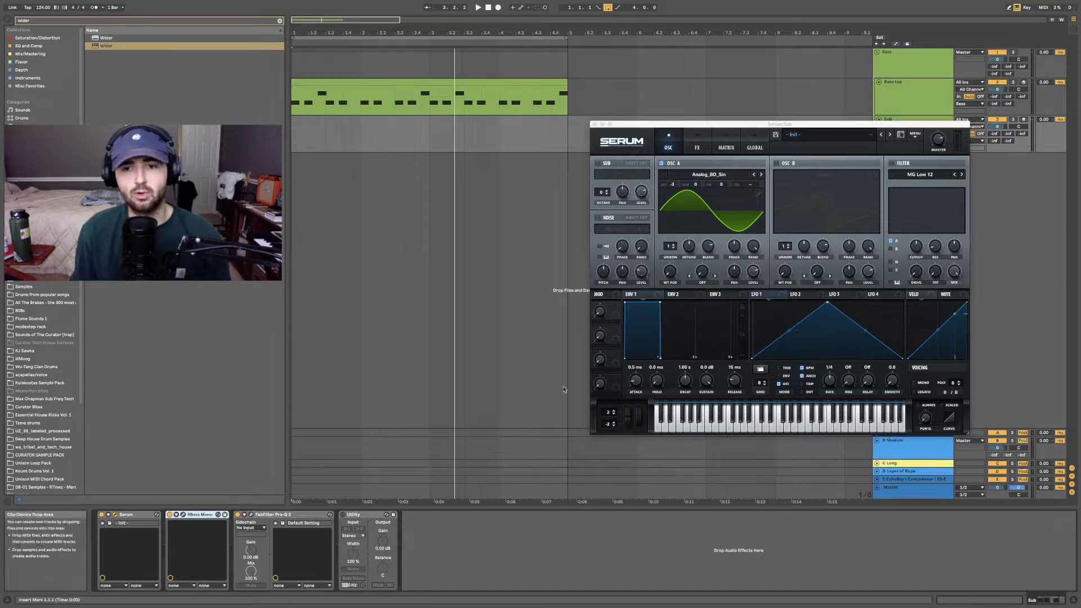
left_click_drag(657, 126, 616, 134)
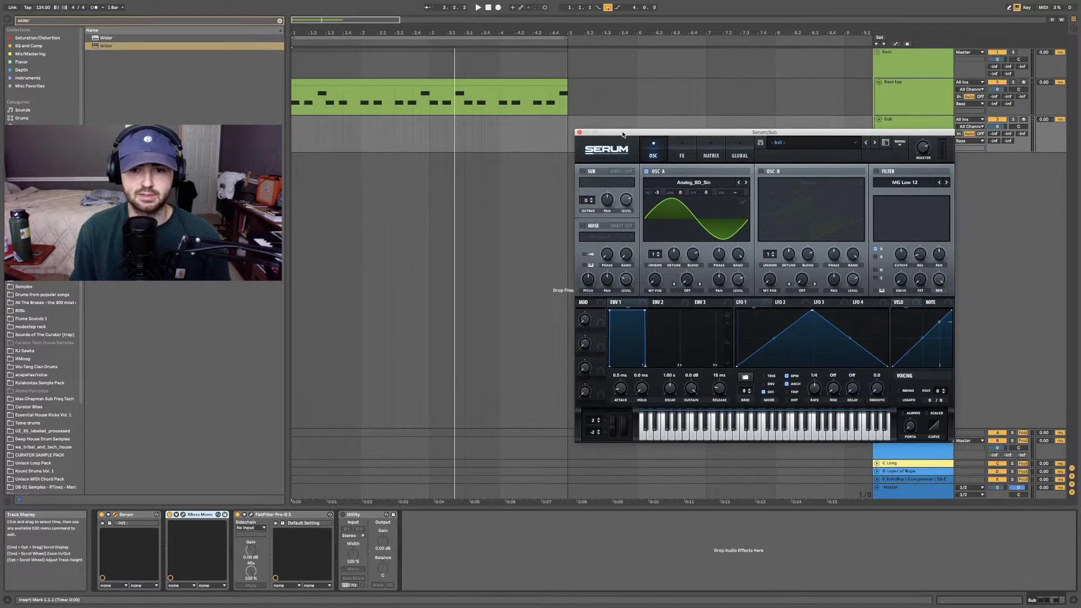
left_click(252, 515)
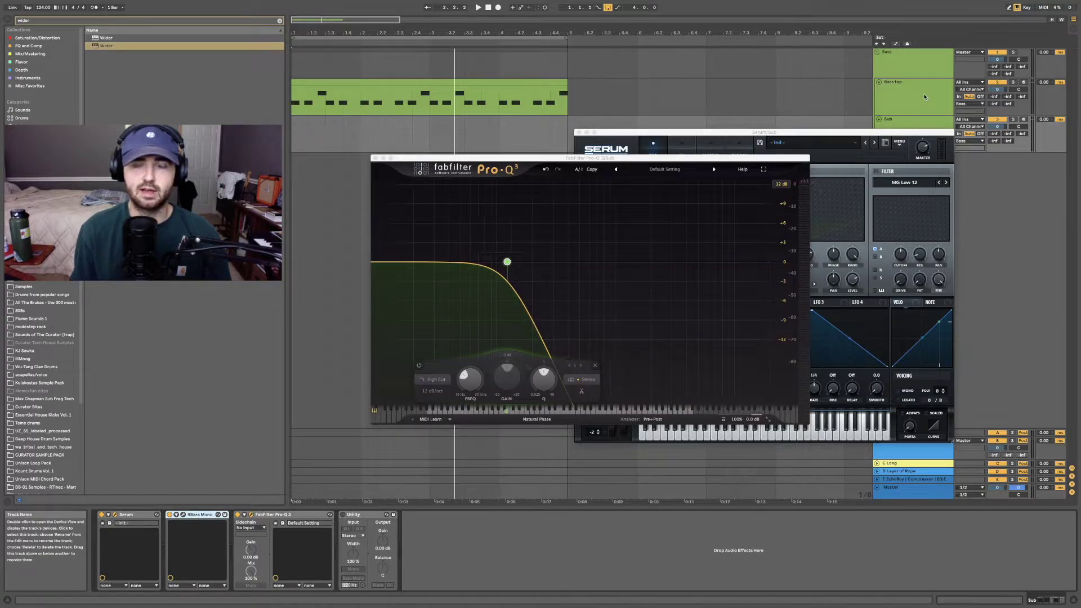
left_click(382, 159)
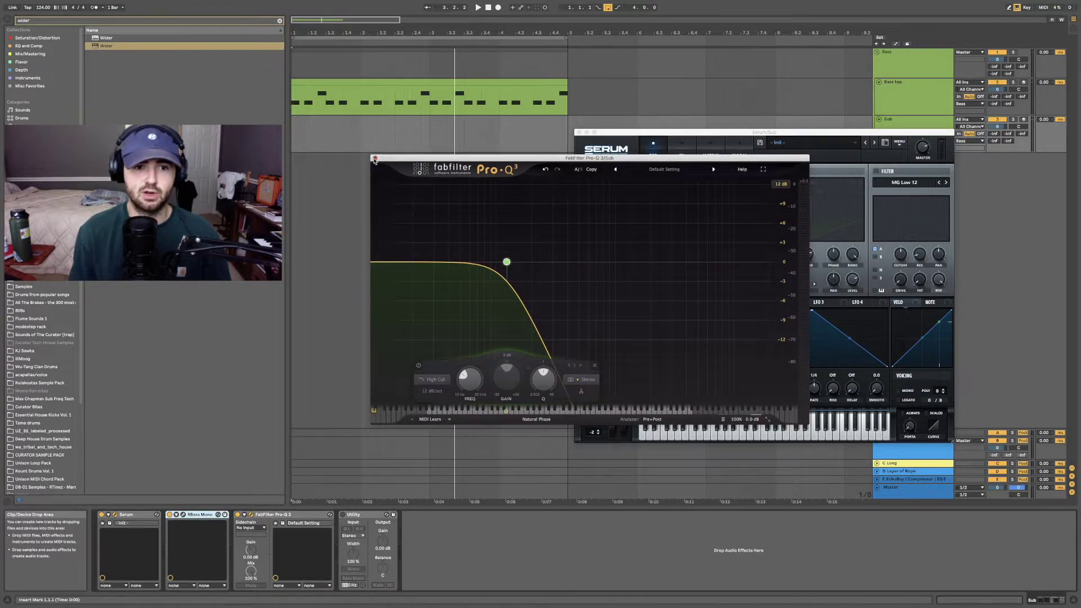
left_click(375, 159)
left_click(580, 132)
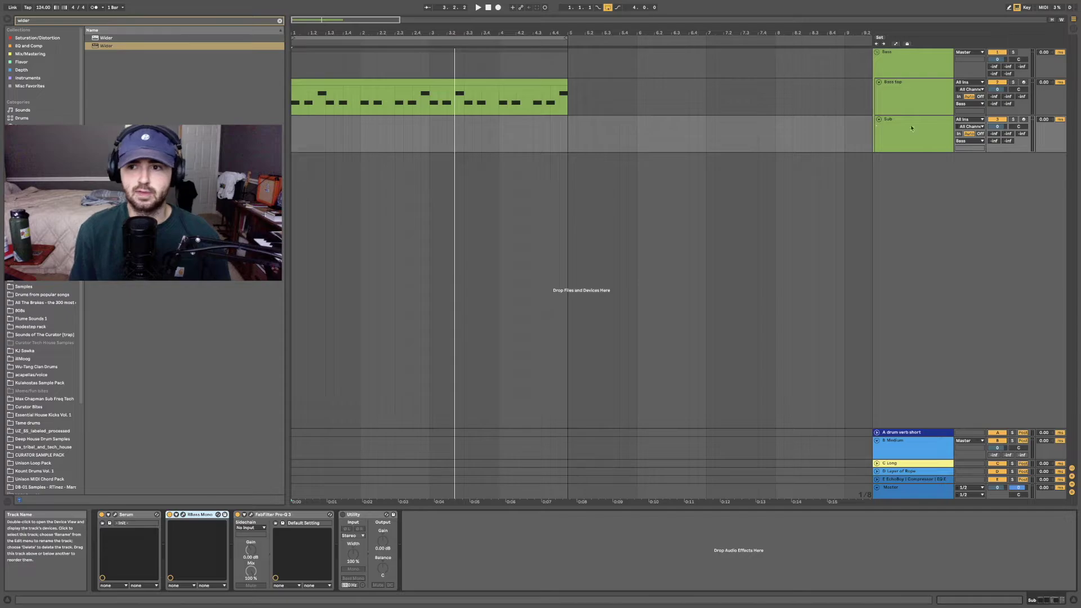
Set the Sub track's MIDI input to Bass top and its monitoring to In
left_click(977, 120)
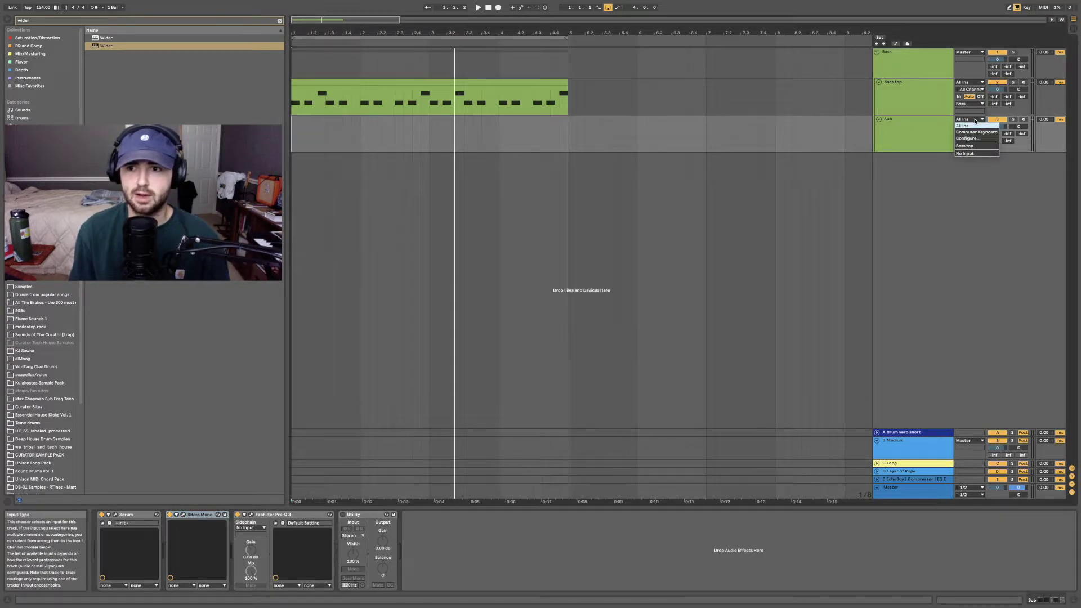
left_click(977, 122)
left_click(978, 120)
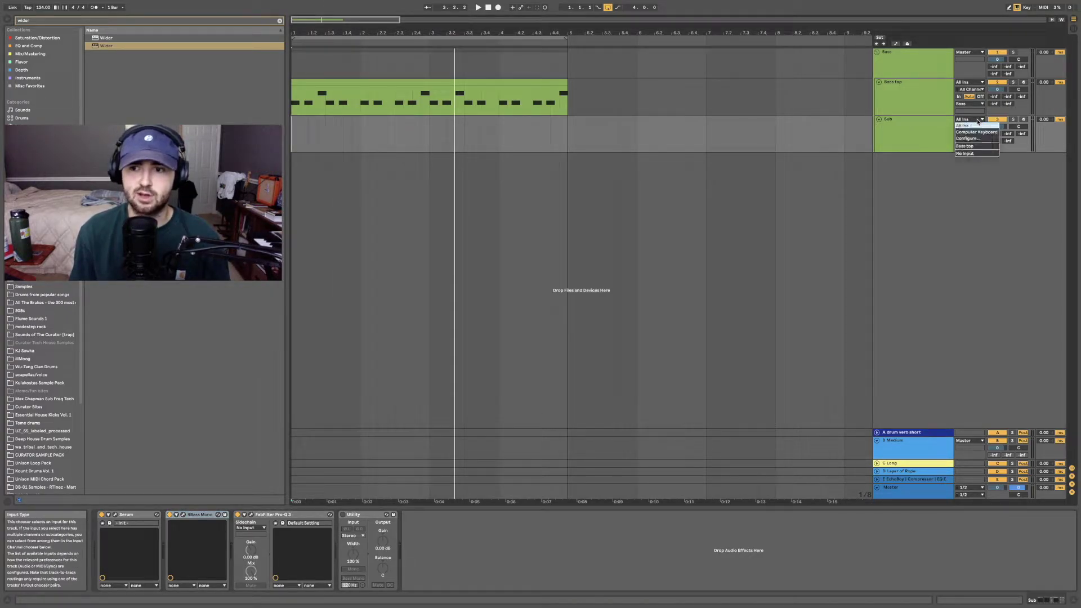
left_click(964, 146)
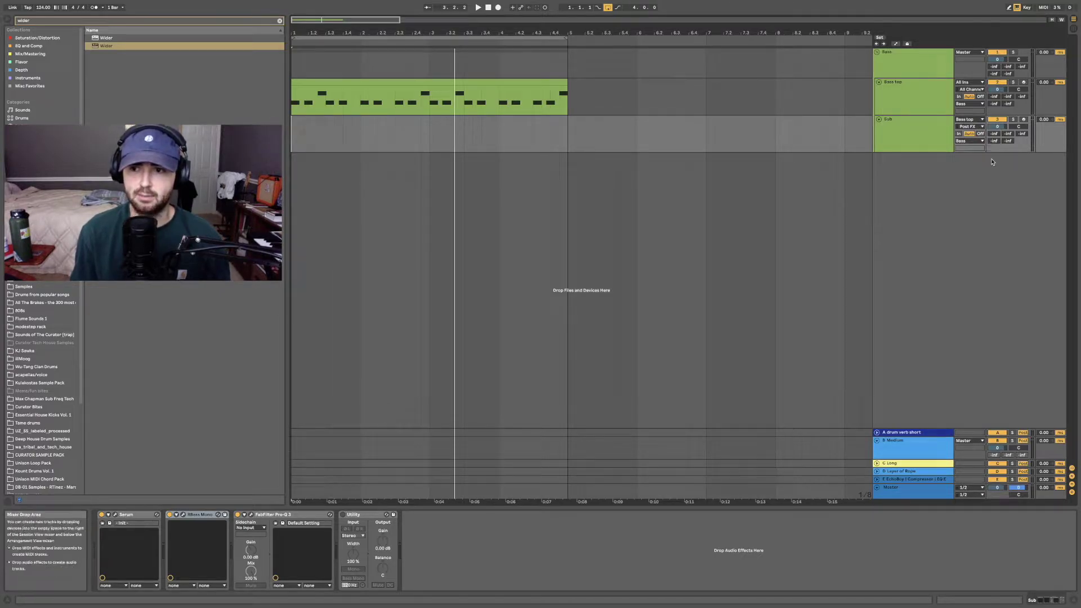
left_click(908, 90)
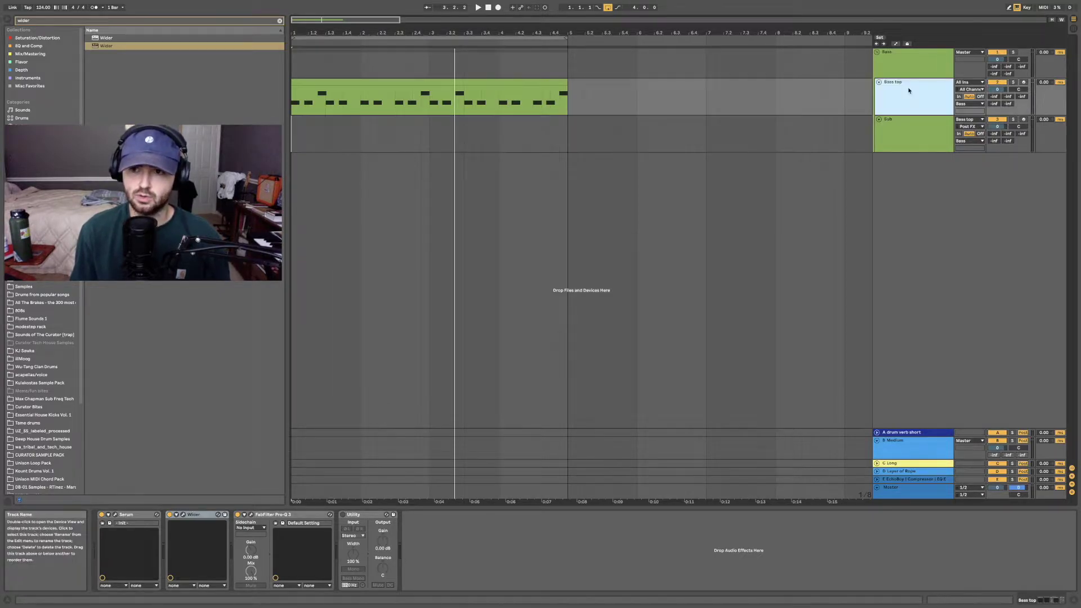
left_click(958, 134)
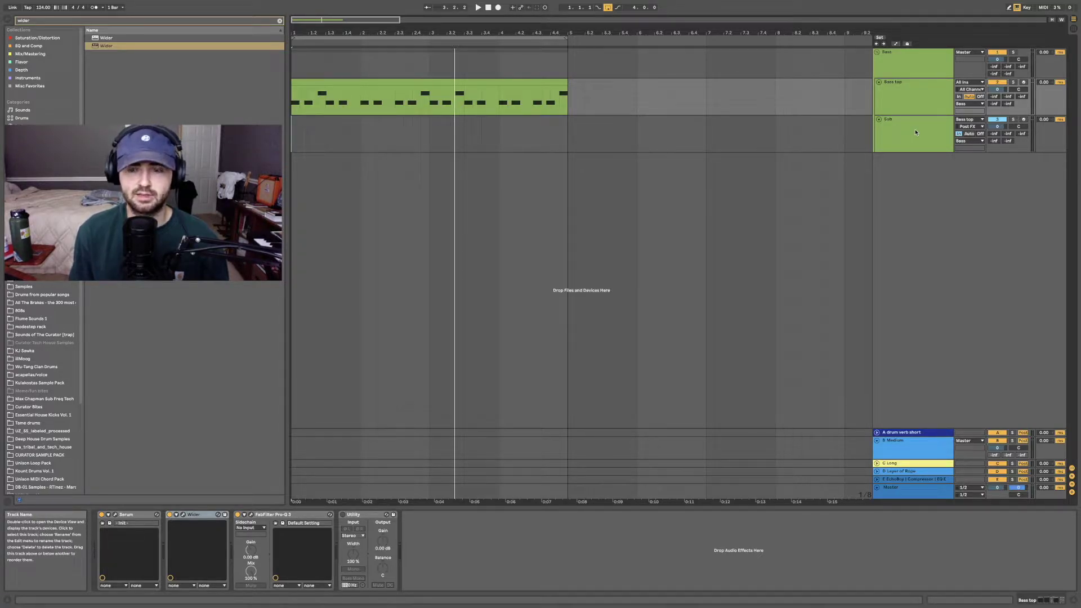
Play the Bass top clip from bar 1, audition the Sub track soloed, and turn the solo off
left_click(926, 99)
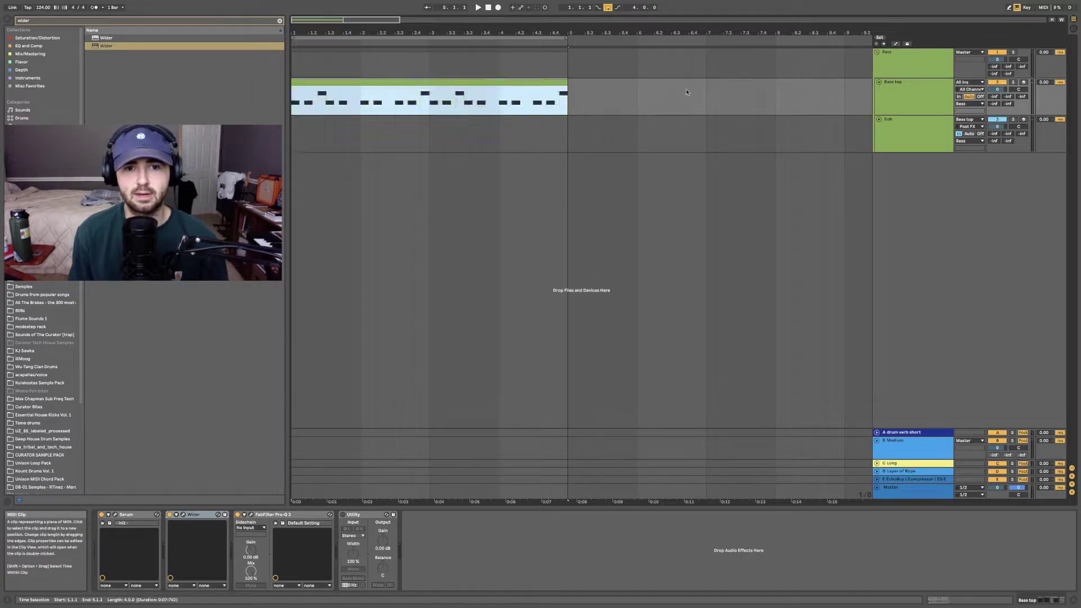
left_click(925, 98)
key("space")
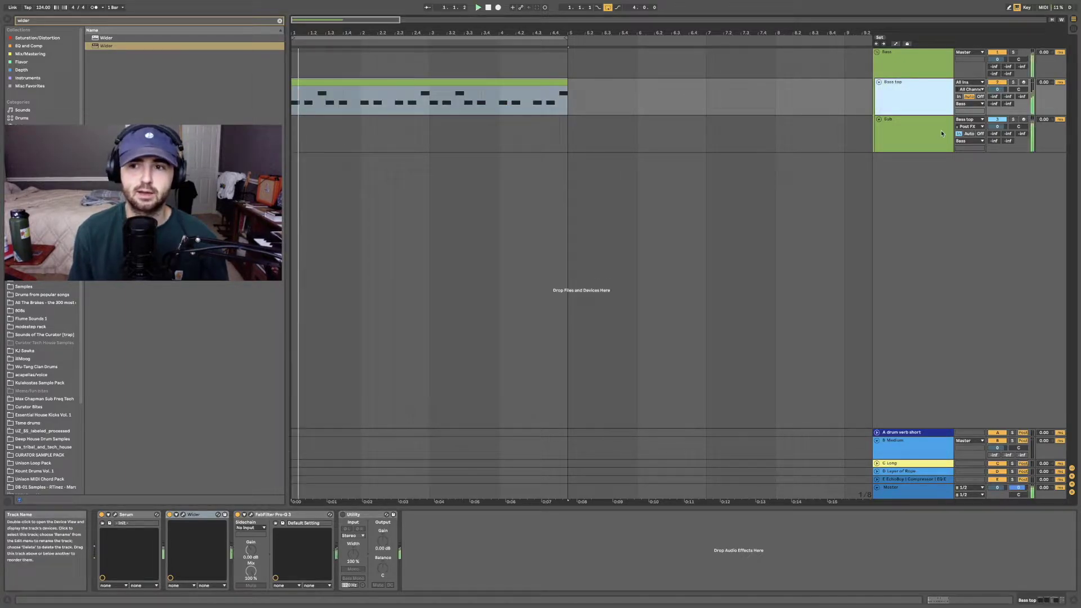
left_click(1012, 119)
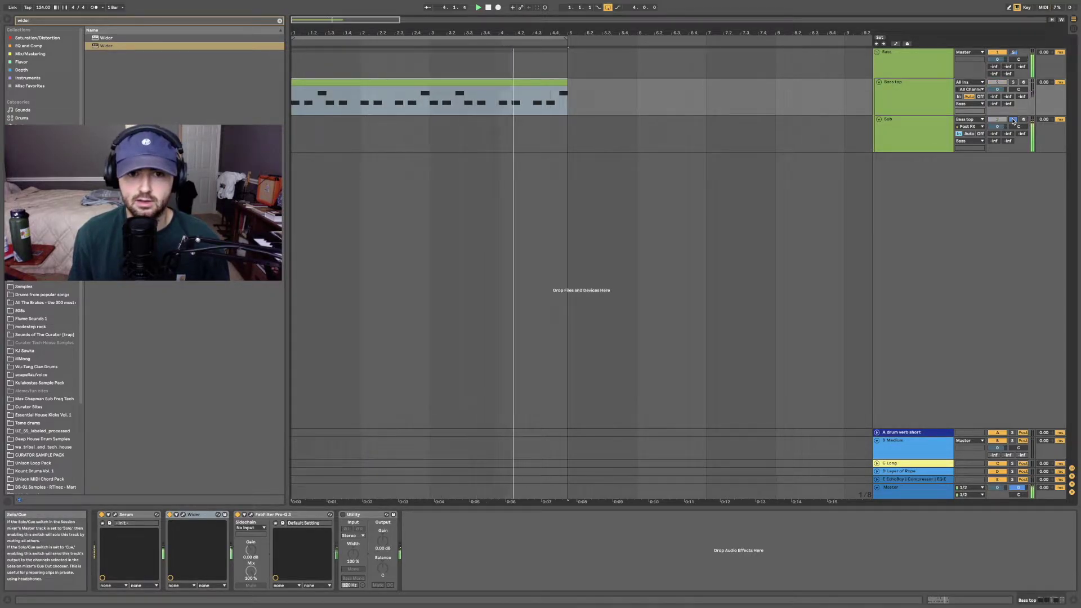
left_click(1012, 119)
key("space")
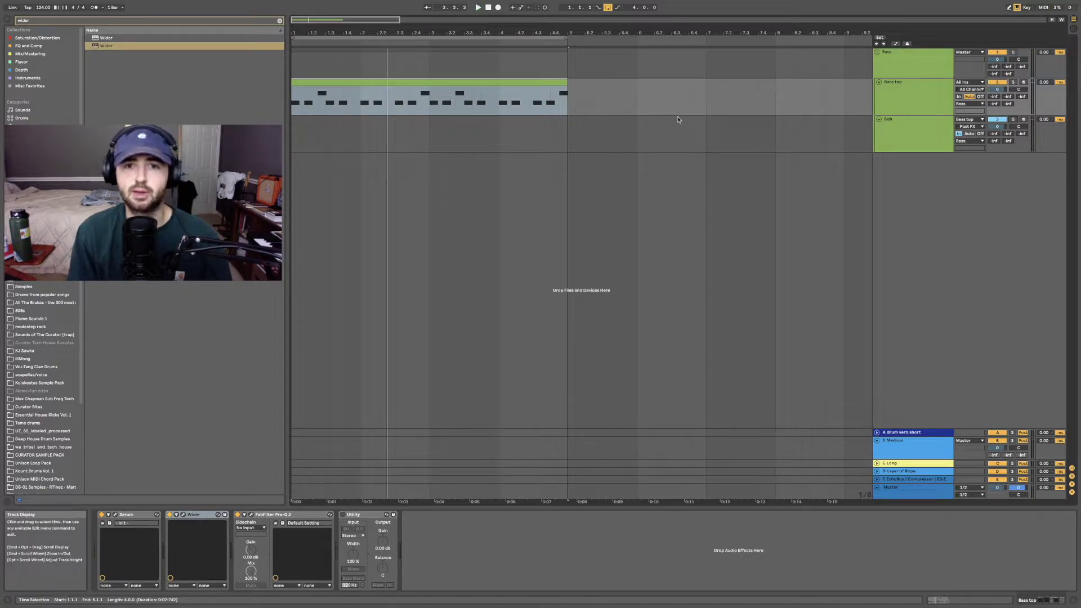
left_click(1013, 120)
key("space")
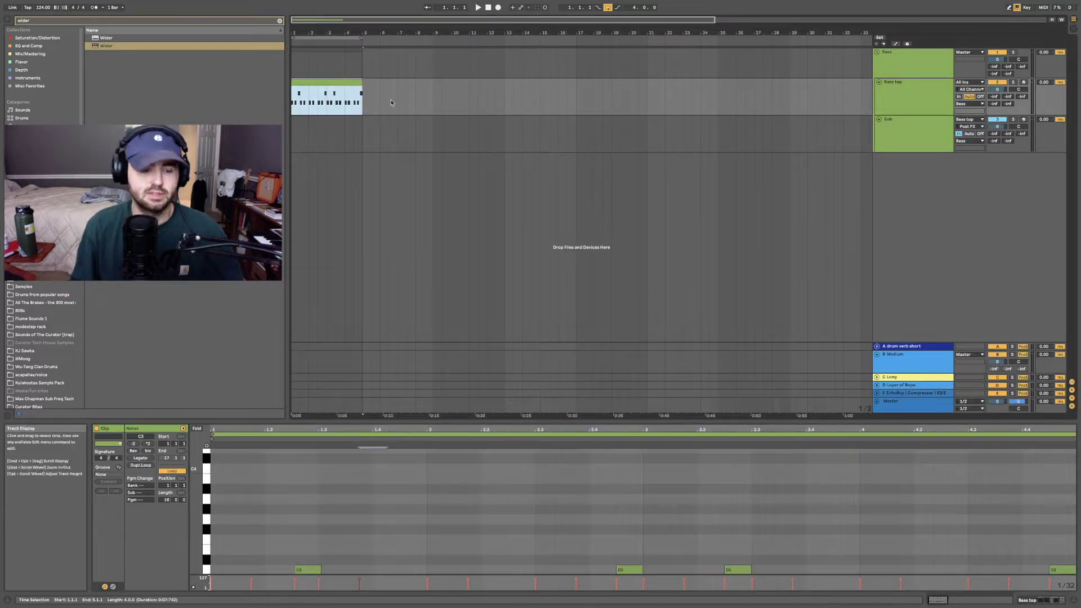
Duplicate the four-bar Bass top clip four times in a row along the timeline
key("ctrl+d")
key("ctrl+d")
key("ctrl+d")
key("ctrl+d")
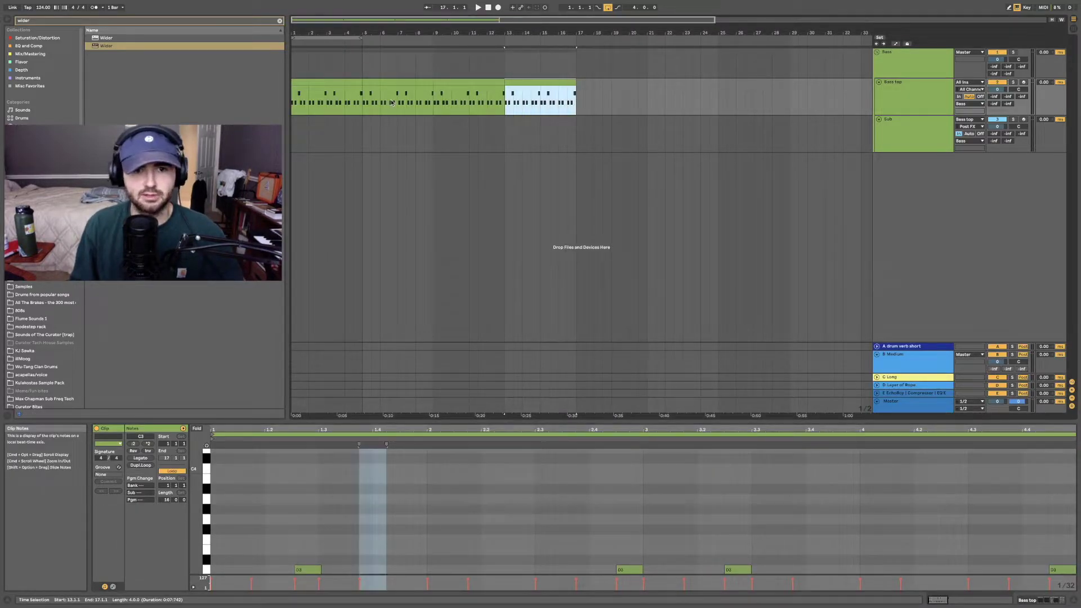
Delete the first half of bar 8 and the second half of bar 12 from the Bass top clips
left_click_drag(313, 21, 313, 48)
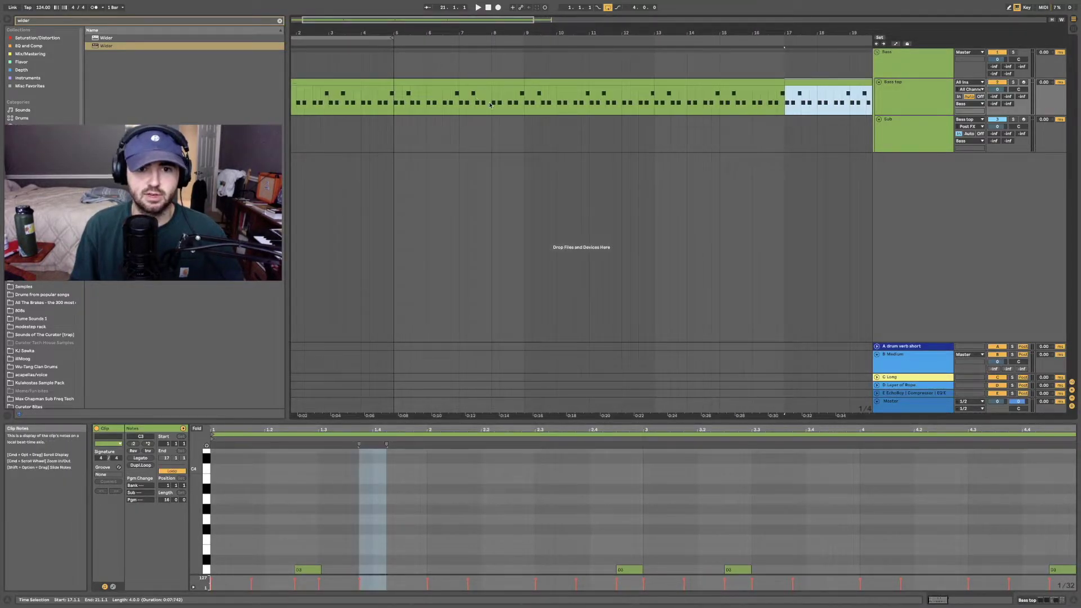
left_click_drag(492, 105, 505, 105)
scroll(505, 105, "right", 5)
left_click_drag(394, 104, 541, 104)
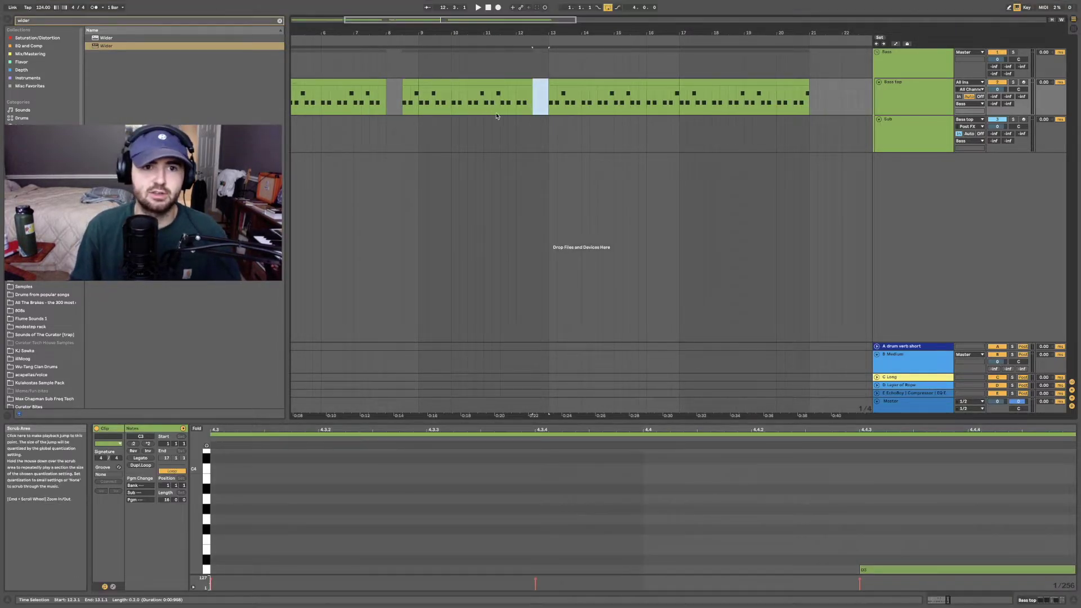
left_click_drag(434, 20, 433, 12)
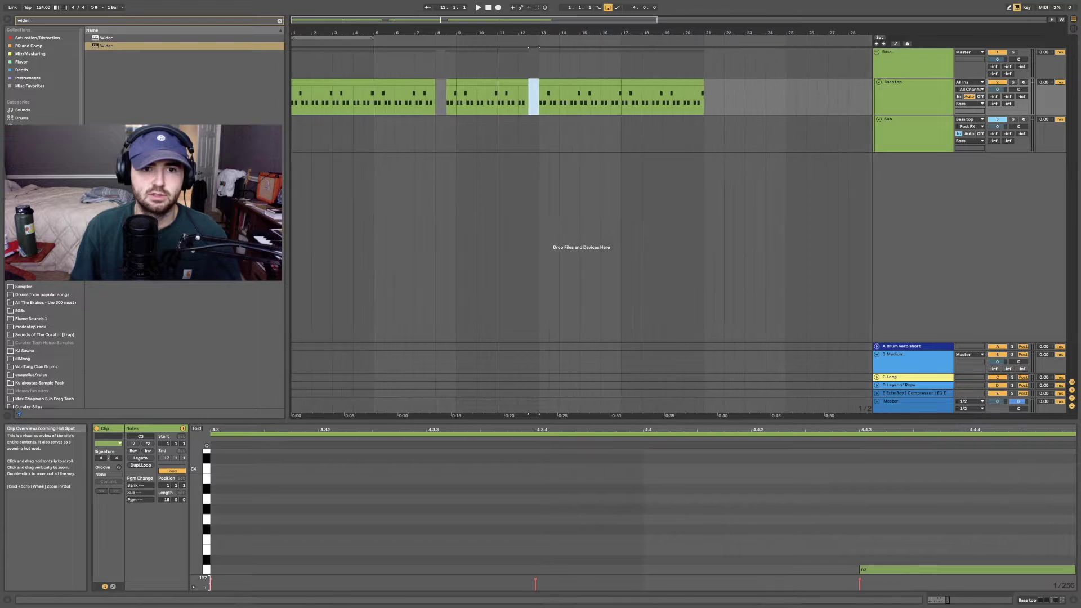
Open the first Bass top clip in an enlarged note editor and try shifting the C3 note at beat 2.3 slightly later
left_click(339, 82)
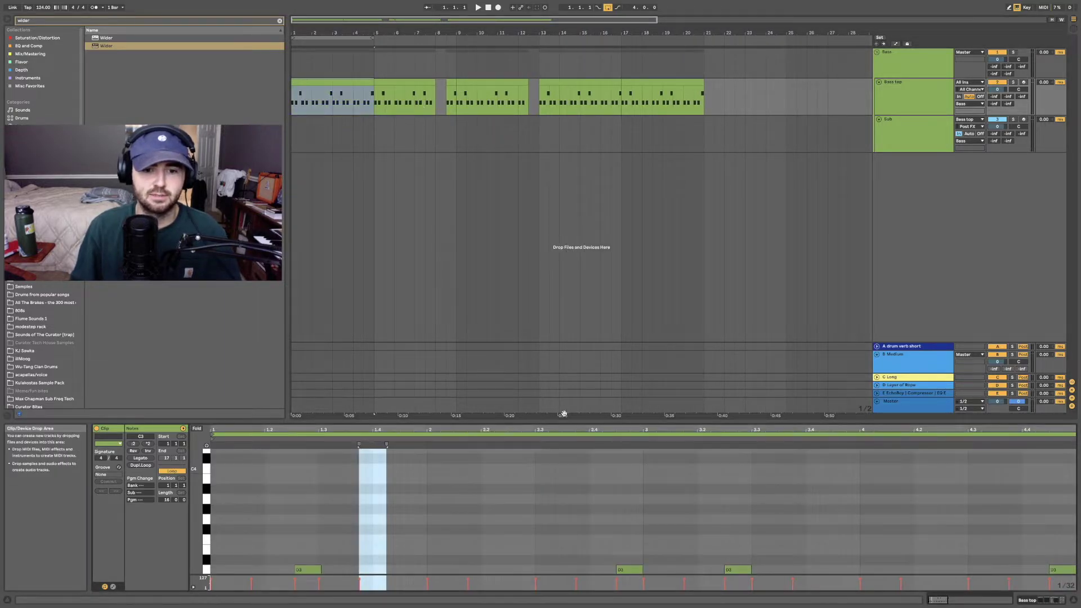
left_click_drag(565, 420, 559, 316)
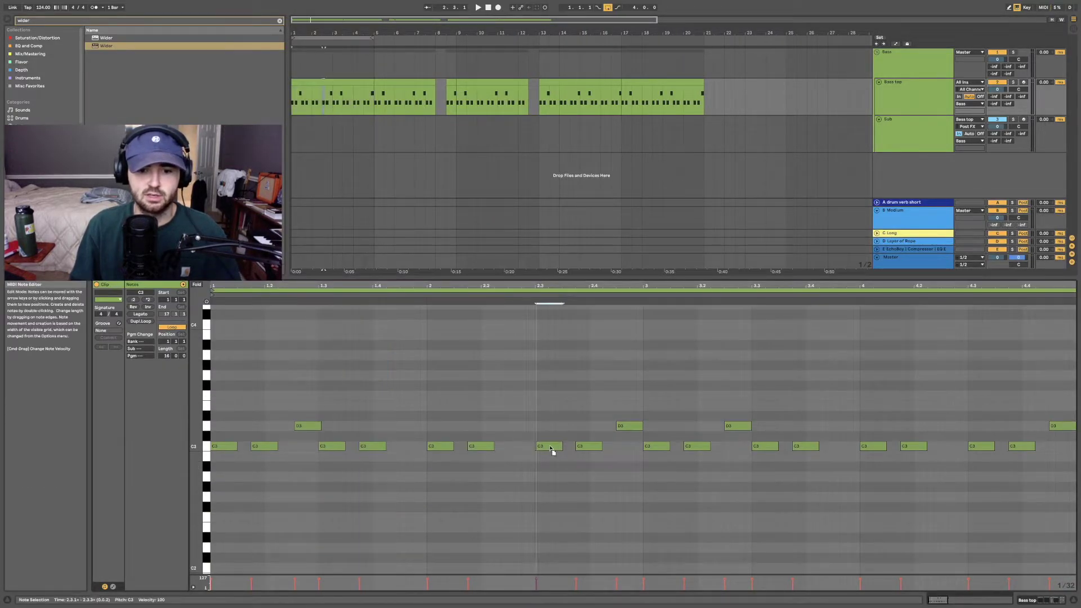
left_click_drag(547, 447, 553, 448)
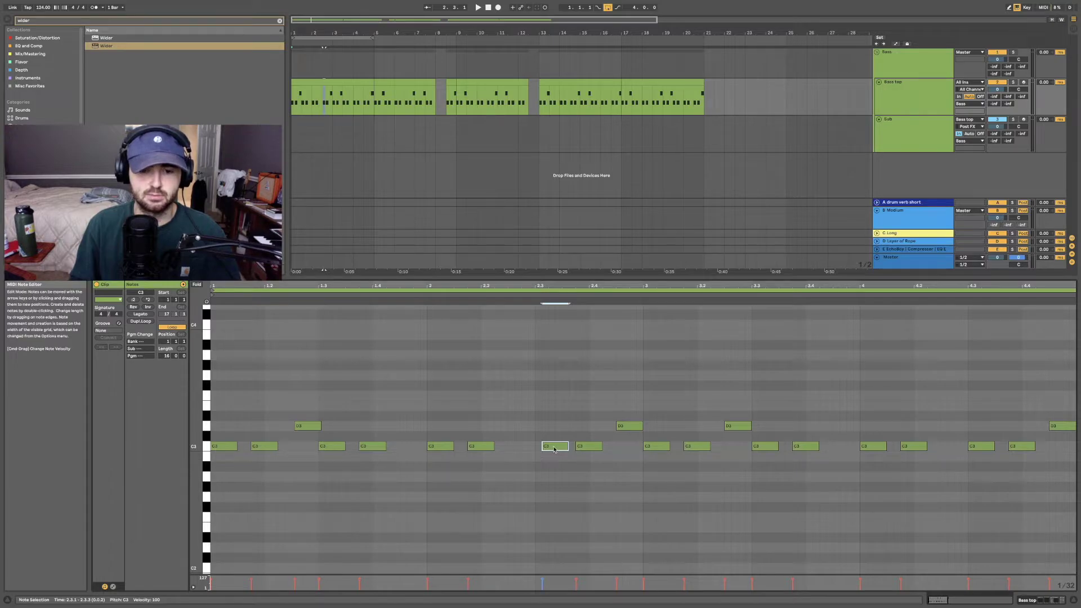
left_click_drag(554, 447, 548, 447)
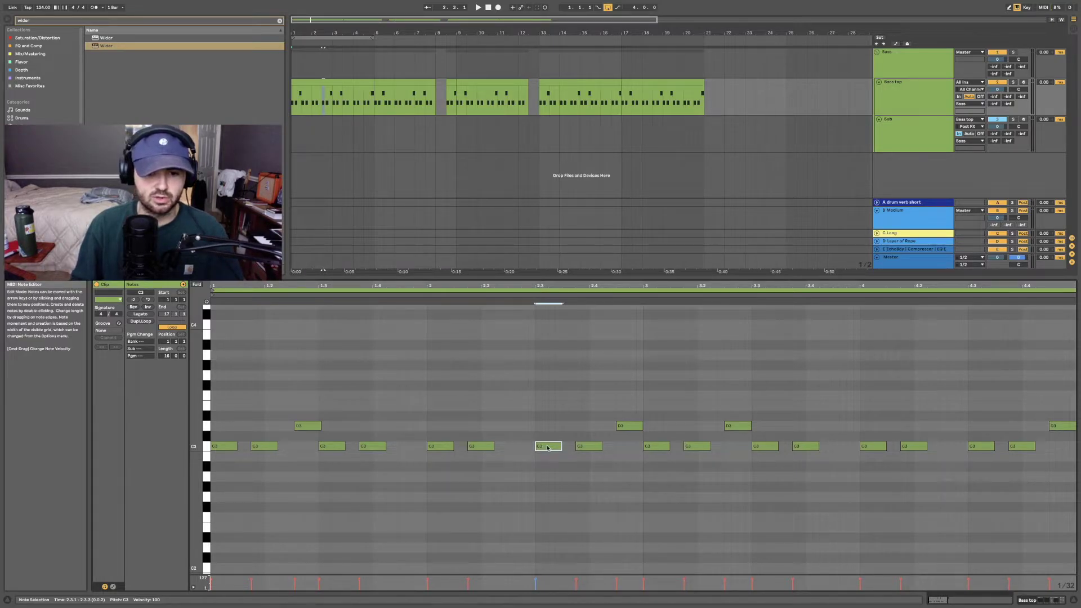
Try transposing the C3 note at beat 2.3 up and back down in semitone steps
key("Up")
key("Up")
key("Up")
key("Up")
key("Down")
key("Down")
key("Down")
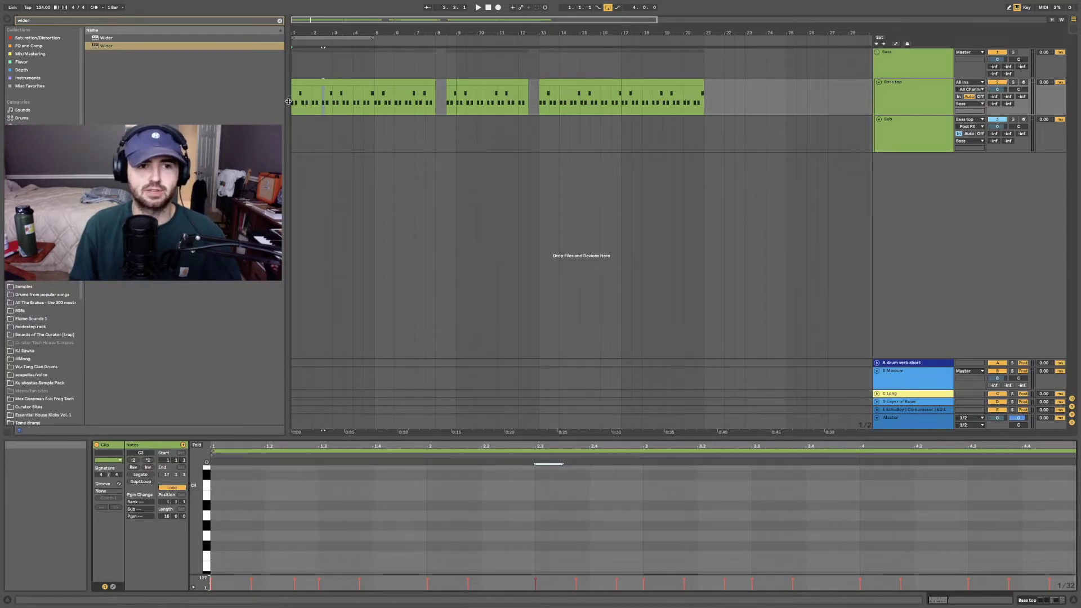
Select all the Bass top clips, and place the insert marker at the start of the Sub track
left_click_drag(294, 140, 274, 102)
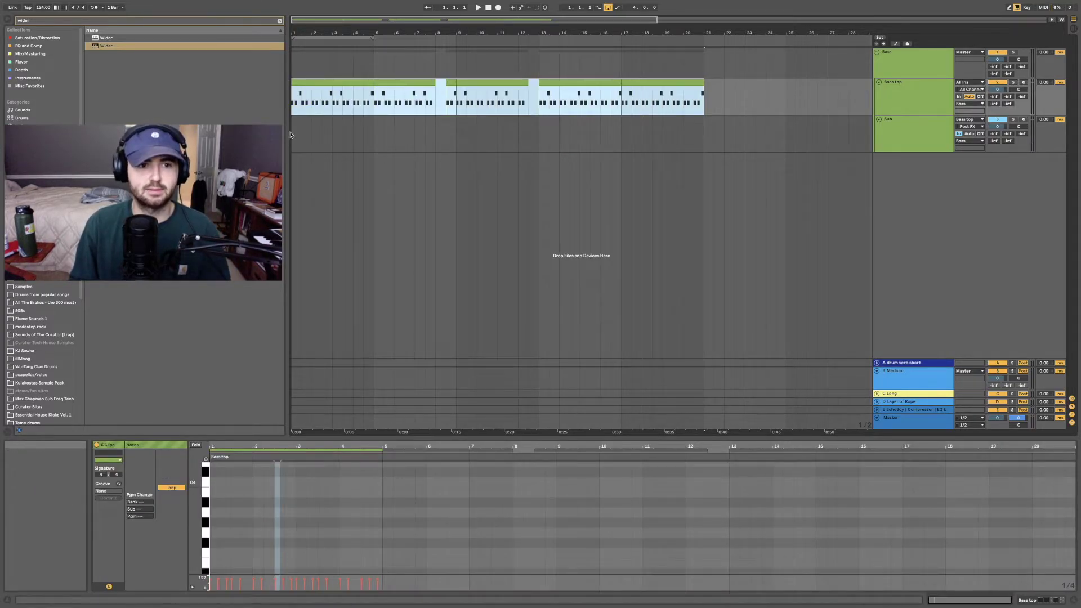
left_click(292, 135)
key("Up")
key("Down")
key("Up")
key("Down")
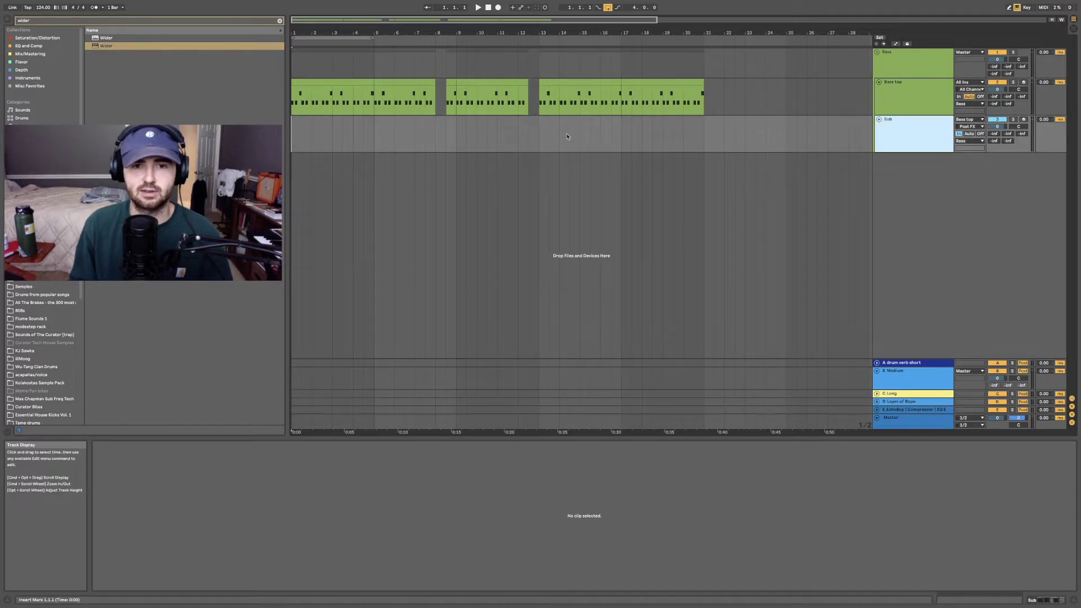
Compare the Bass top and Sub tracks by selecting the range from bar 1 to bar 21 on each
left_click_drag(676, 107, 705, 111)
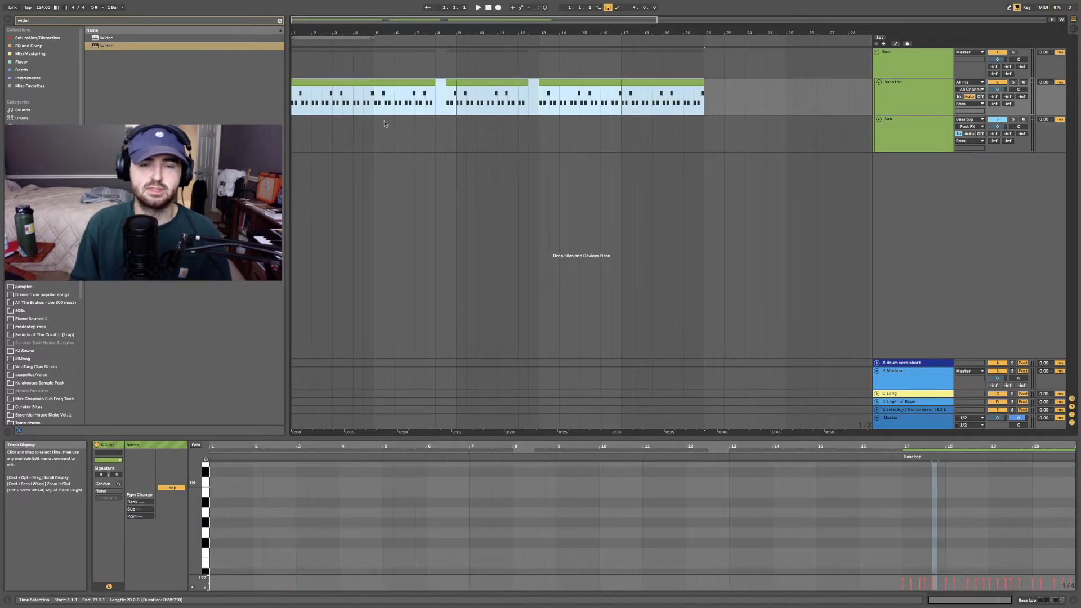
key("Down")
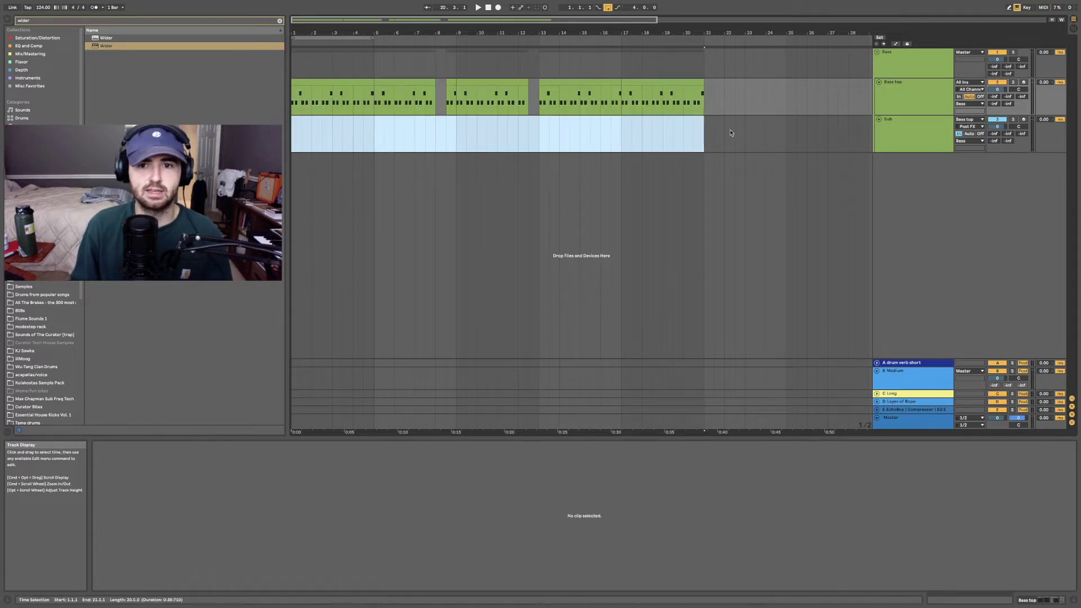
left_click_drag(293, 136, 704, 139)
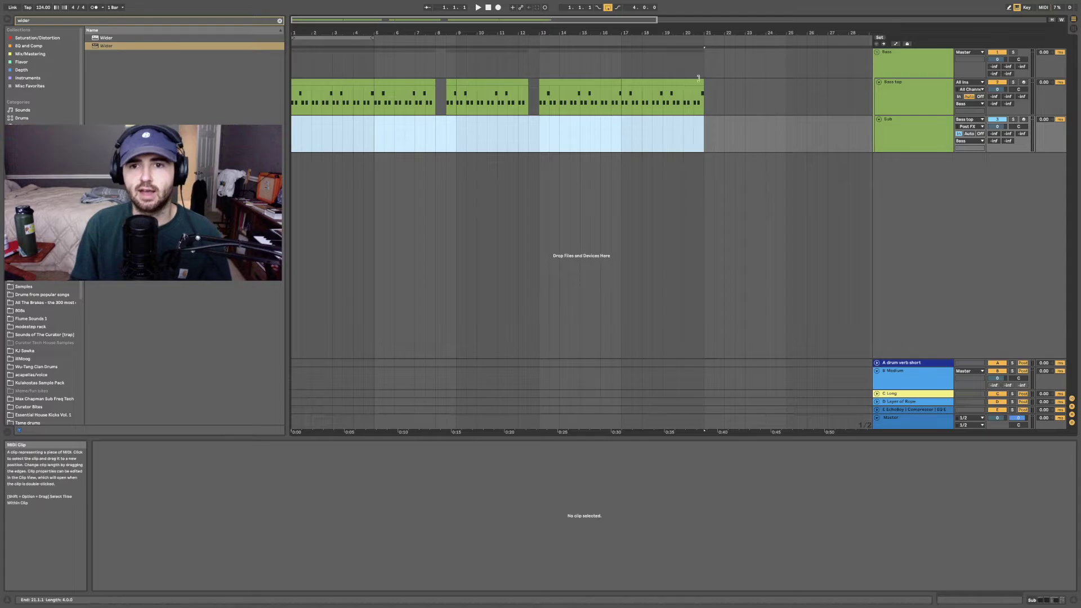
left_click(703, 101)
left_click_drag(705, 103, 256, 89)
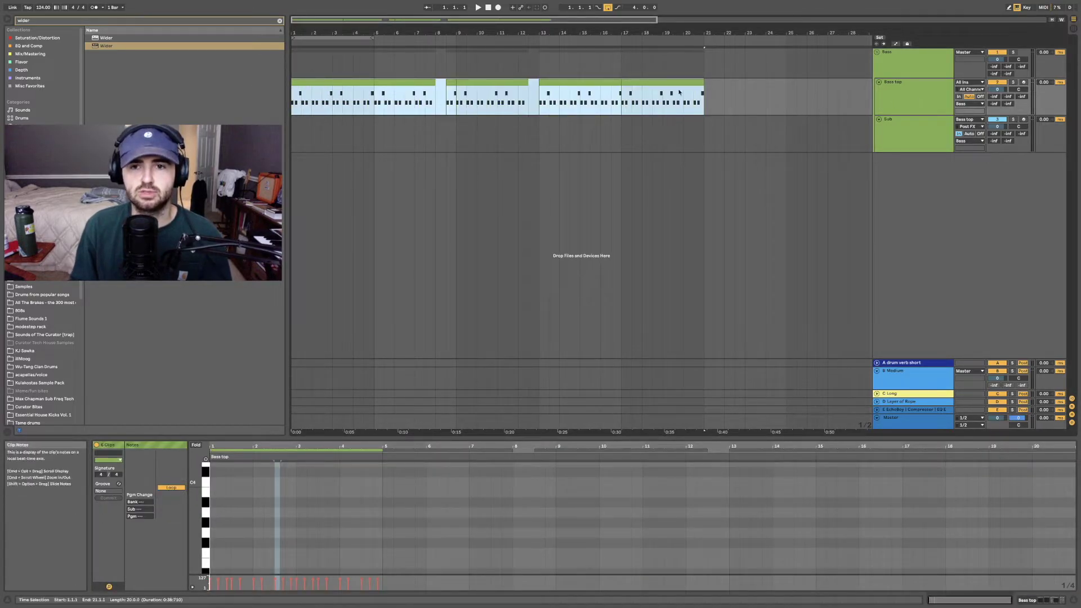
Duplicate the Sub track to add a second layer that receives MIDI from Bass top
left_click(681, 83)
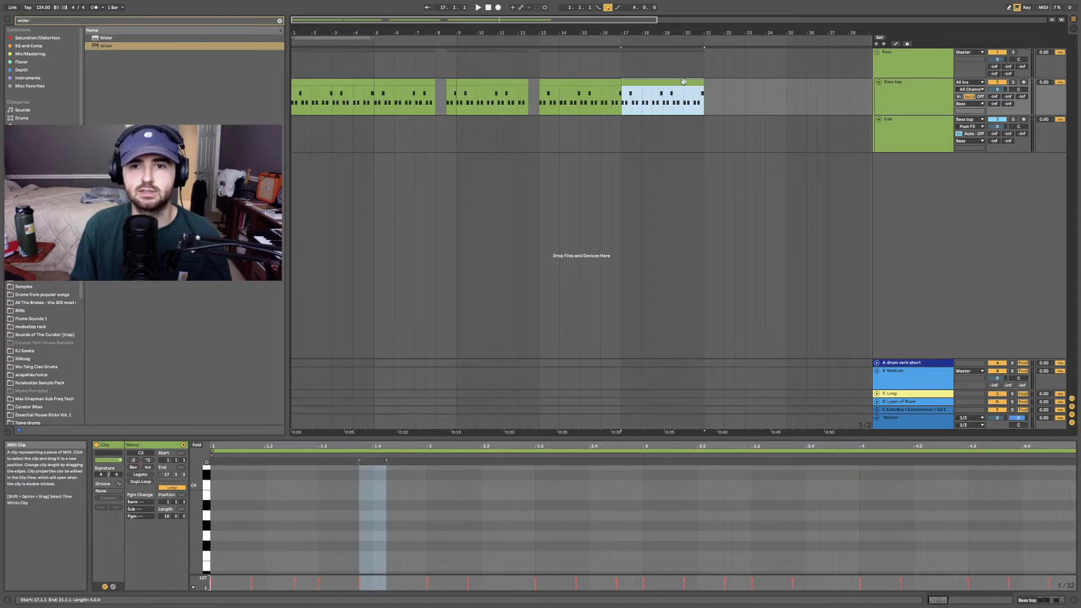
left_click(926, 134)
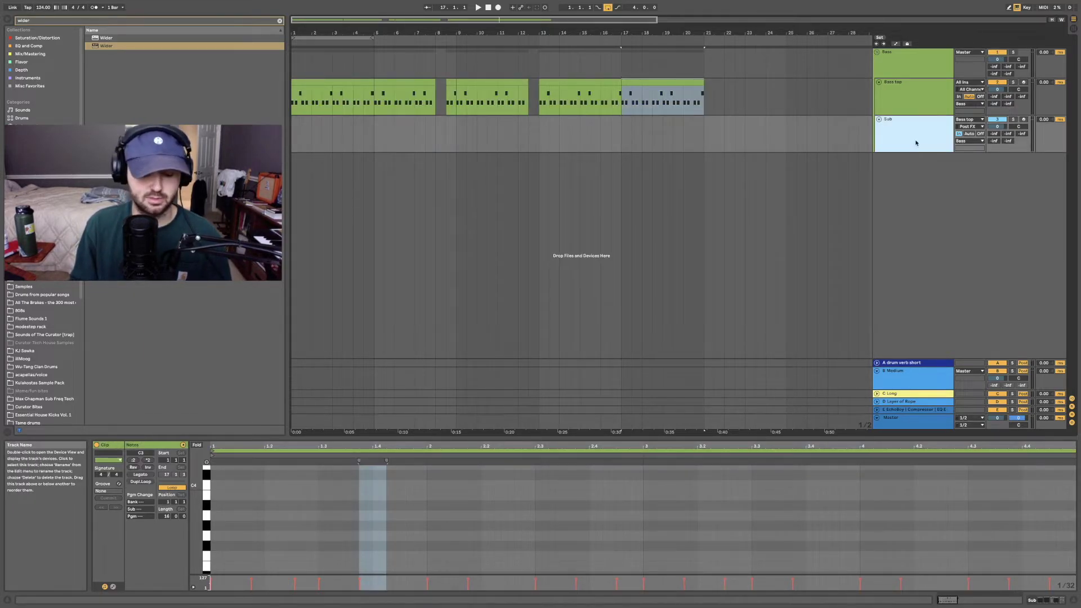
key("ctrl+d")
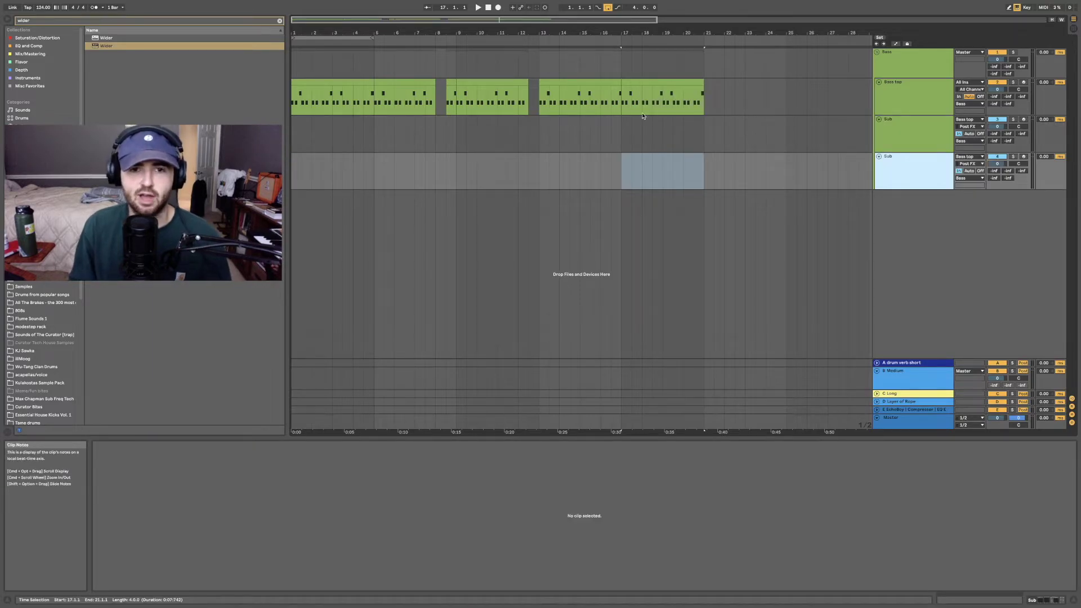
Delete bar 16 and the first half of bar 17 from the Bass top clips
left_click(702, 101)
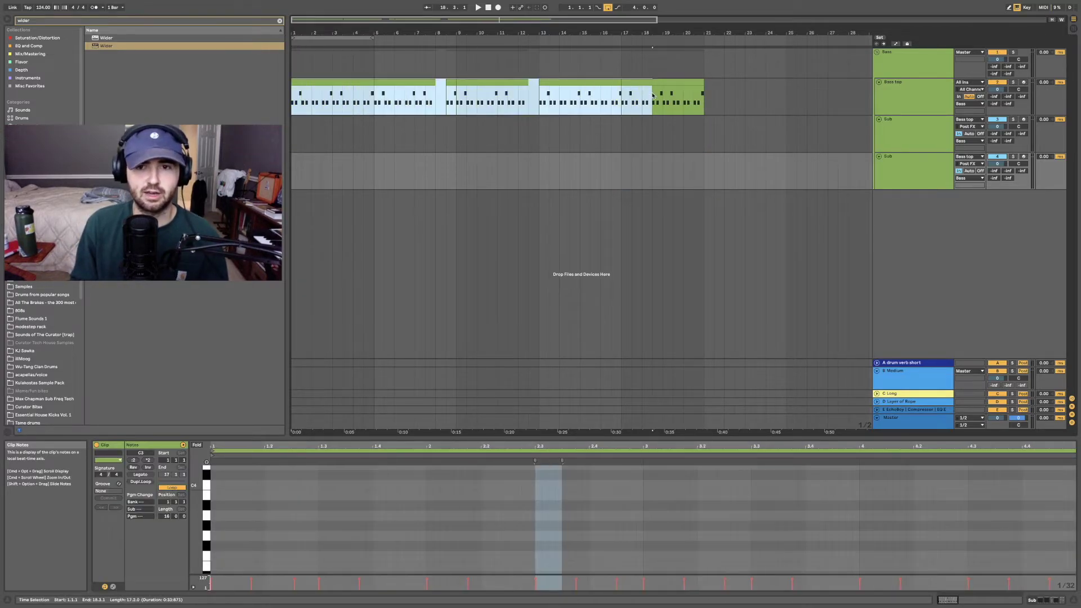
left_click(703, 96)
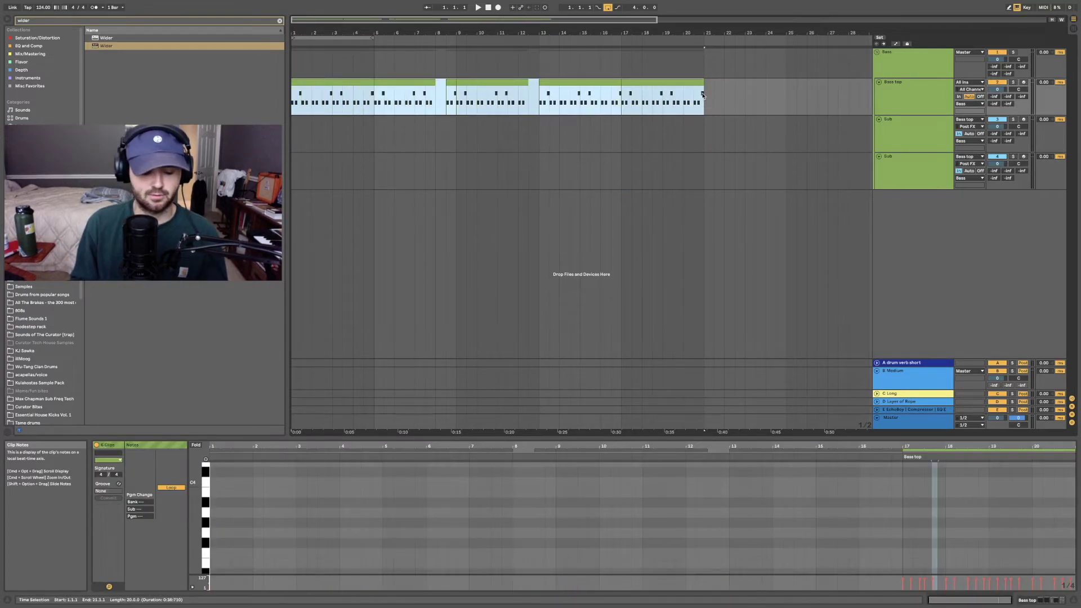
left_click(899, 133)
left_click(919, 169)
left_click(764, 130)
key("Down")
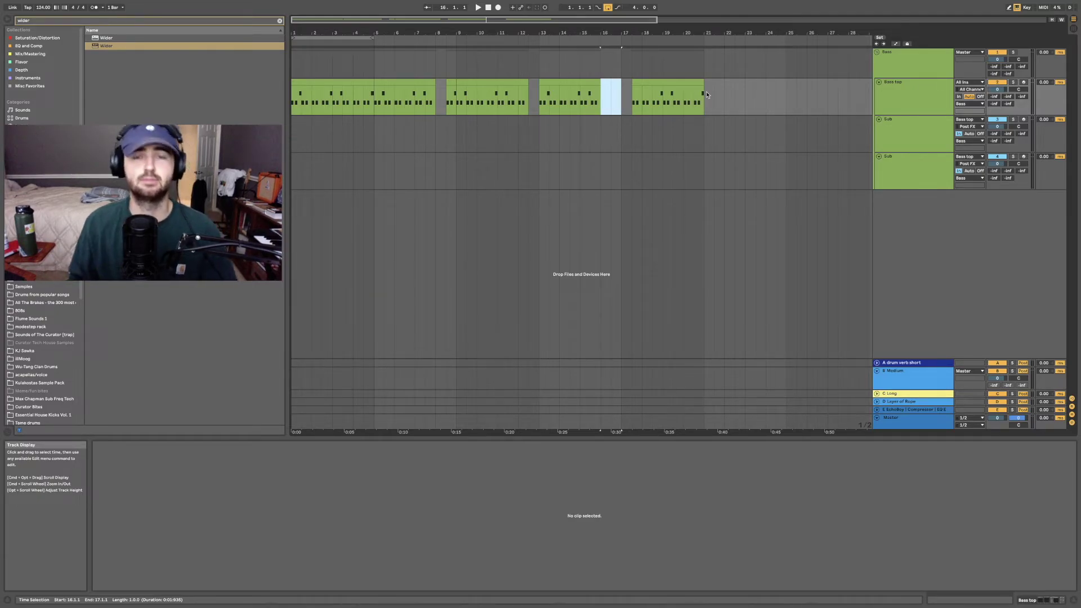
Compare the range from bar 1 to bar 21 on the Bass top track with the same range on the upper Sub track
left_click_drag(703, 101, 292, 98)
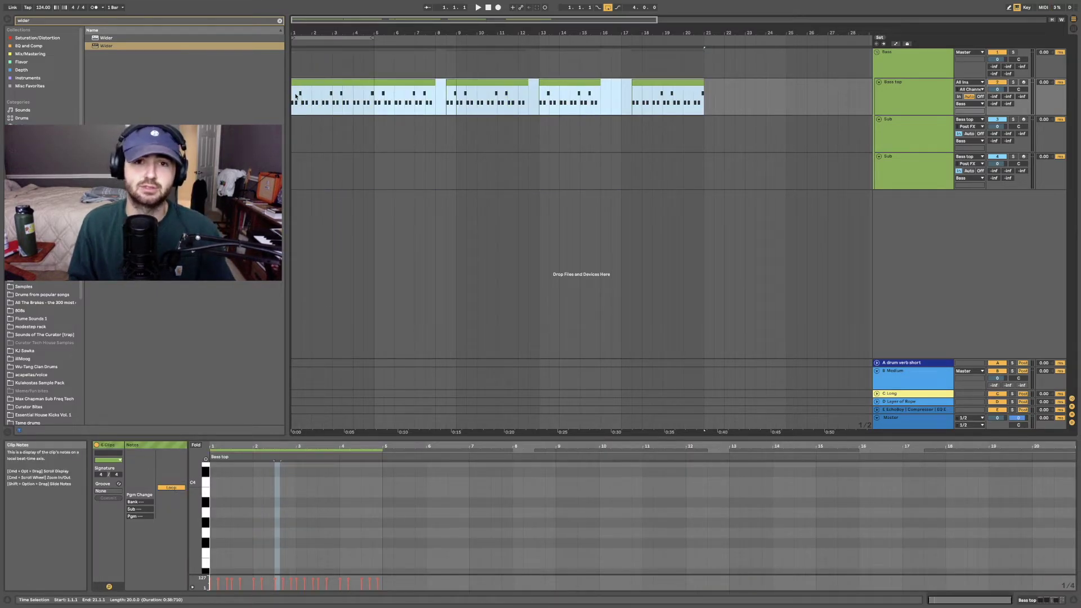
left_click(562, 130)
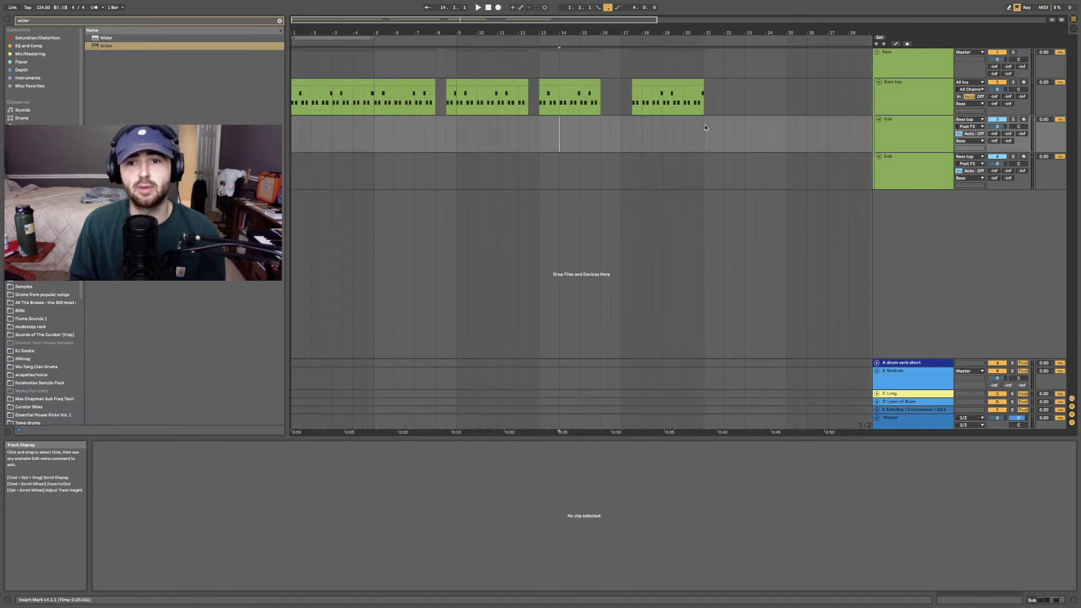
left_click_drag(703, 128, 621, 131)
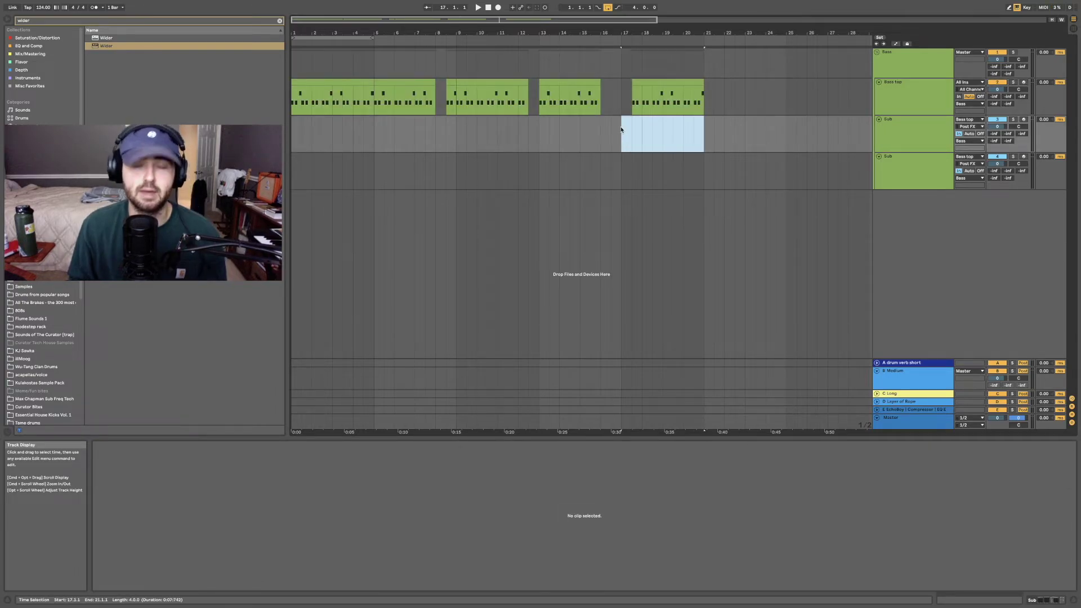
left_click_drag(703, 132, 291, 135)
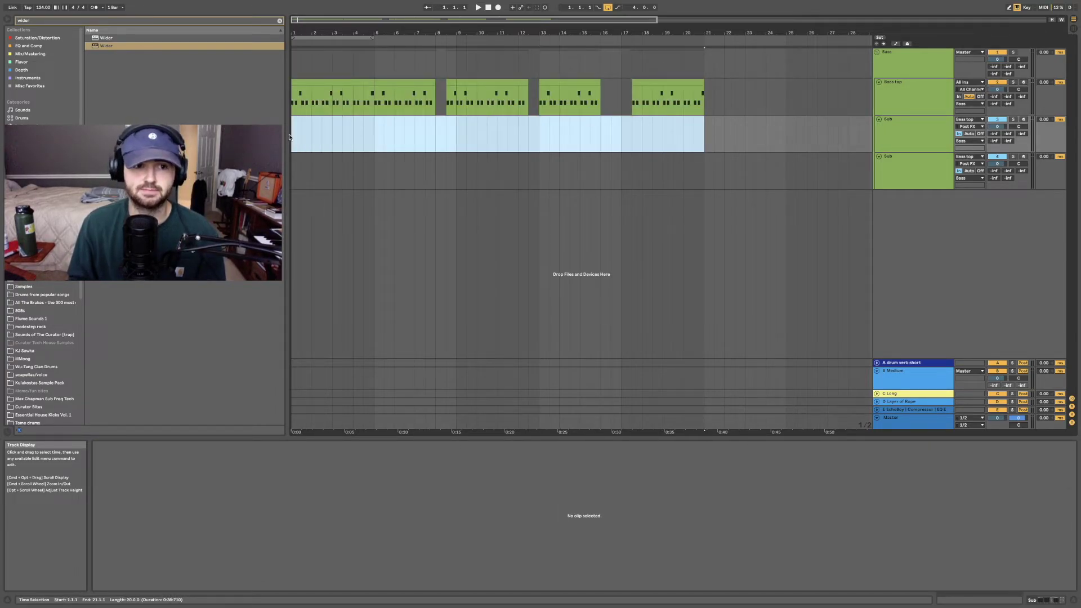
Select the upper Sub track and place the insert marker on it at the start of bar 21
left_click(915, 137)
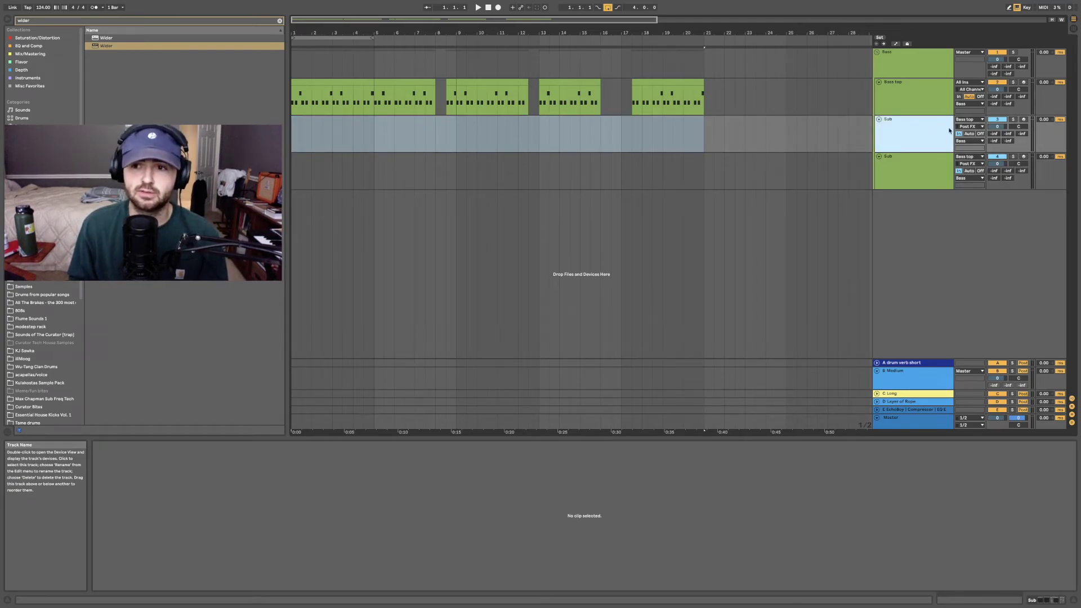
left_click(908, 124)
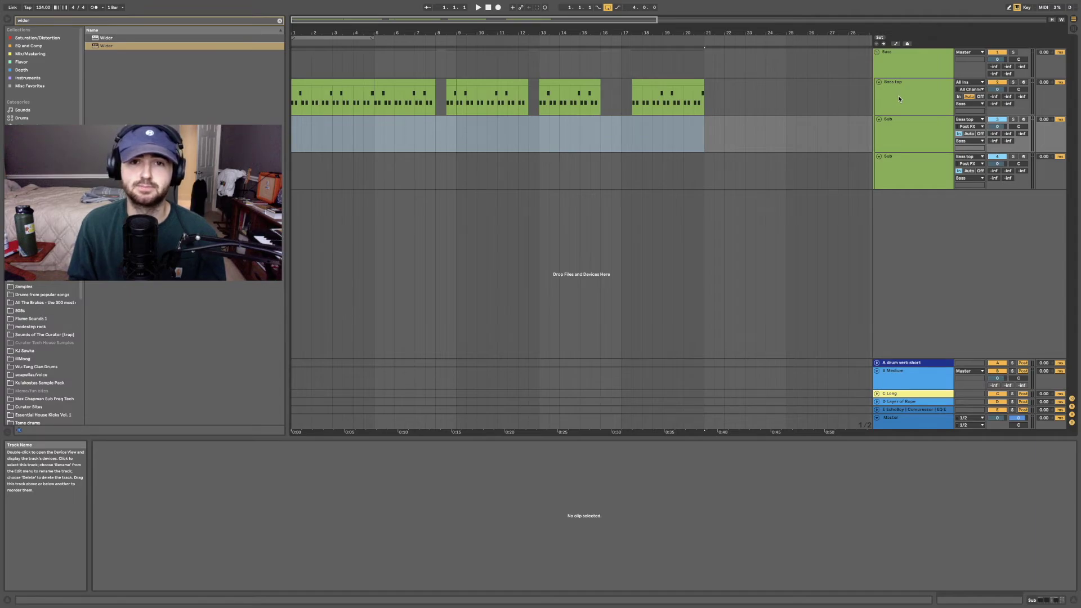
left_click(736, 134)
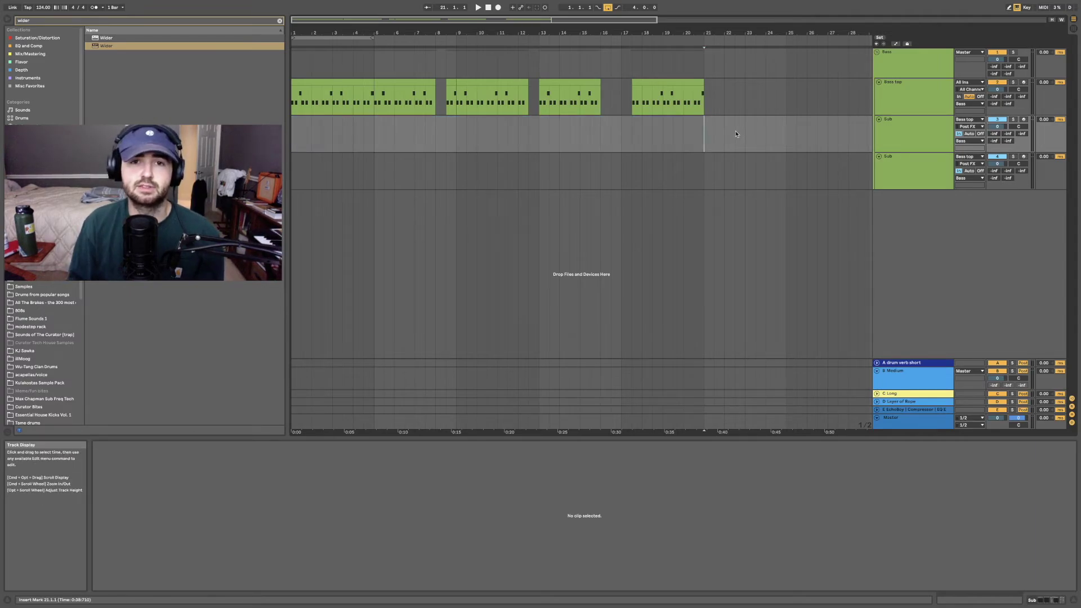